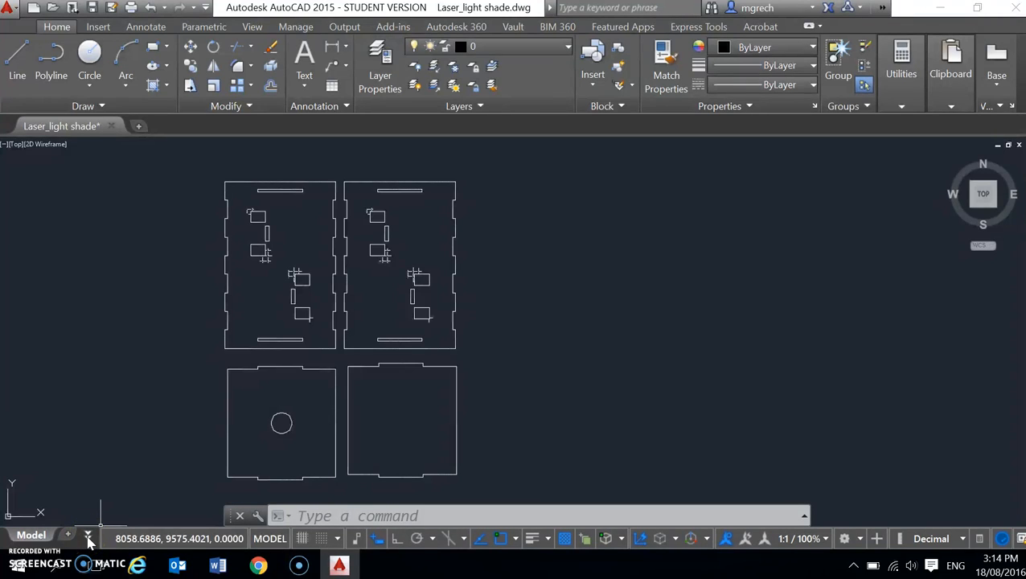
# On the plan elev section layout, delete the yellow border and the title block.
pyautogui.click(87, 535)
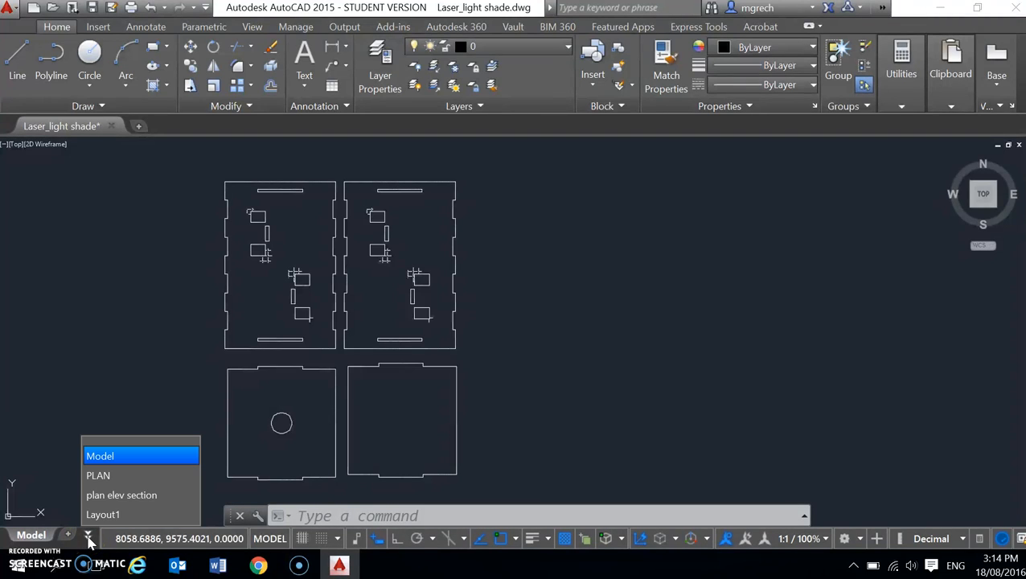
pyautogui.click(116, 477)
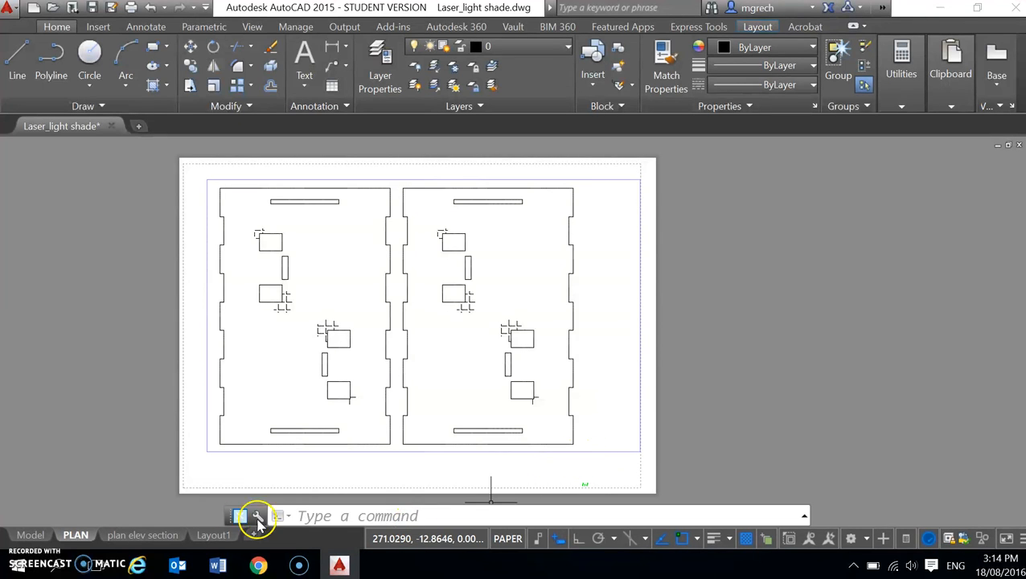
pyautogui.click(157, 537)
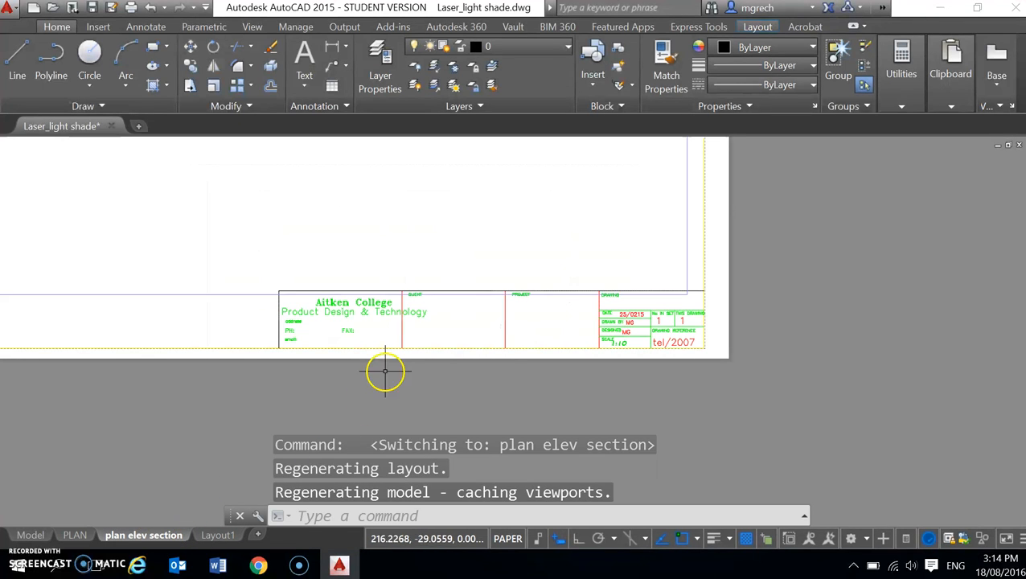
pyautogui.scroll(-5, 442, 322)
pyautogui.moveTo(445, 326); pyautogui.dragTo(419, 421, button='middle')
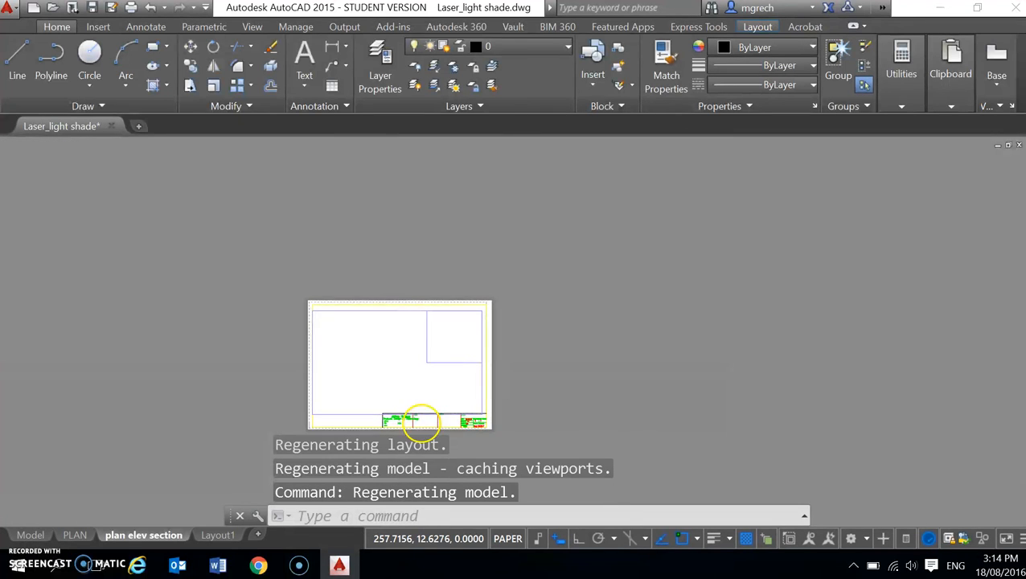
pyautogui.scroll(4, 424, 408)
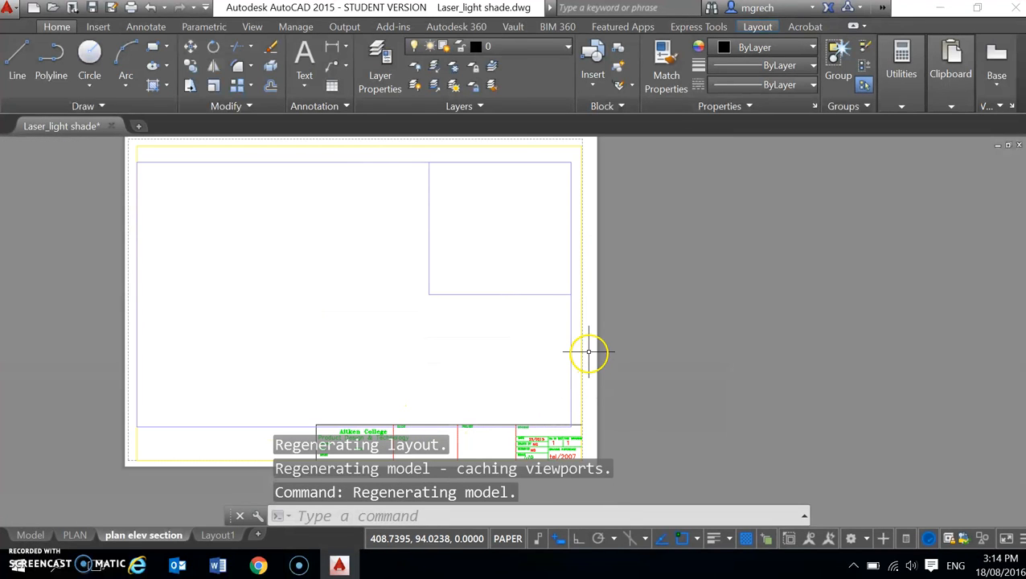
pyautogui.click(581, 393)
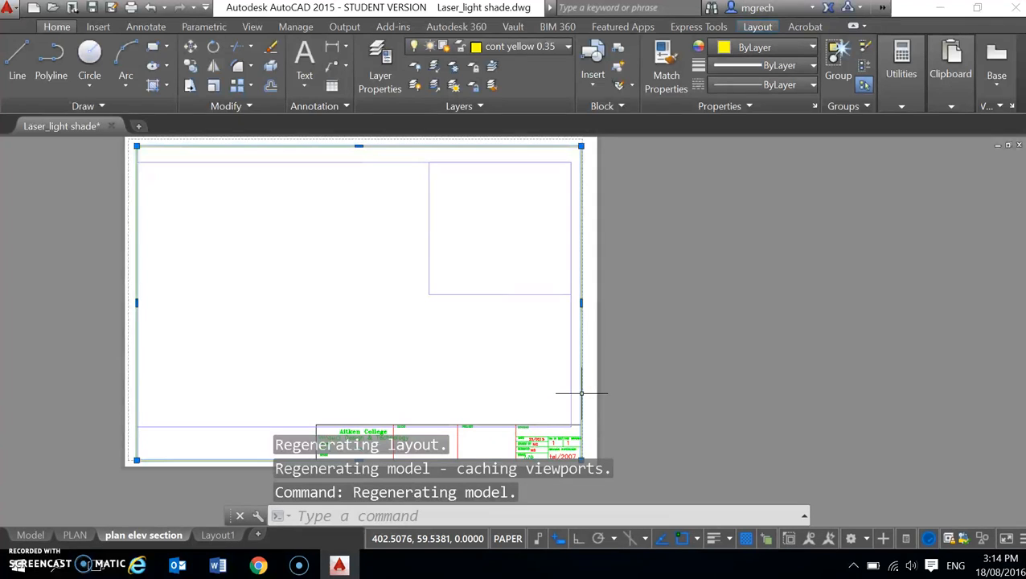
pyautogui.press('Delete')
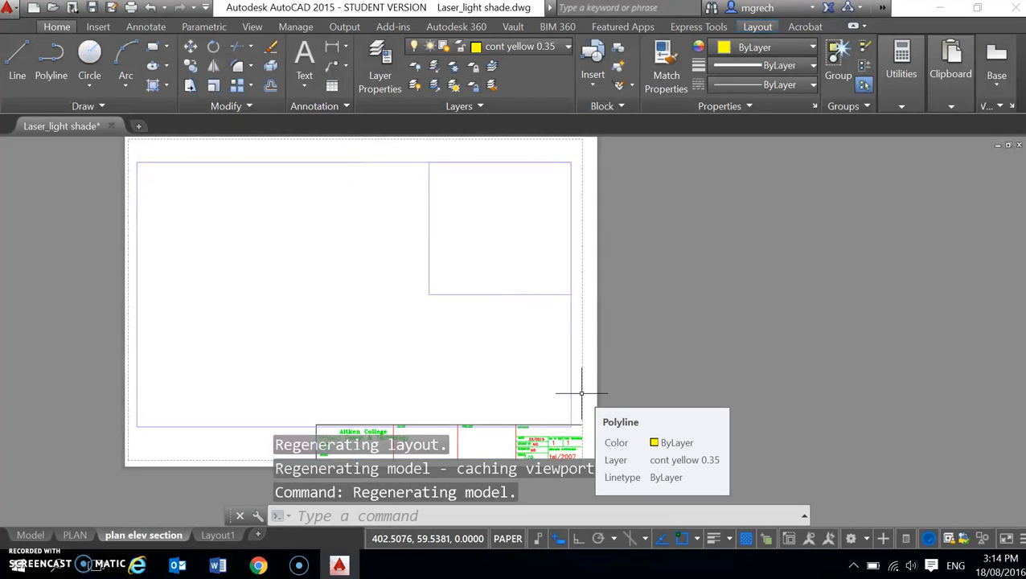
pyautogui.click(567, 443)
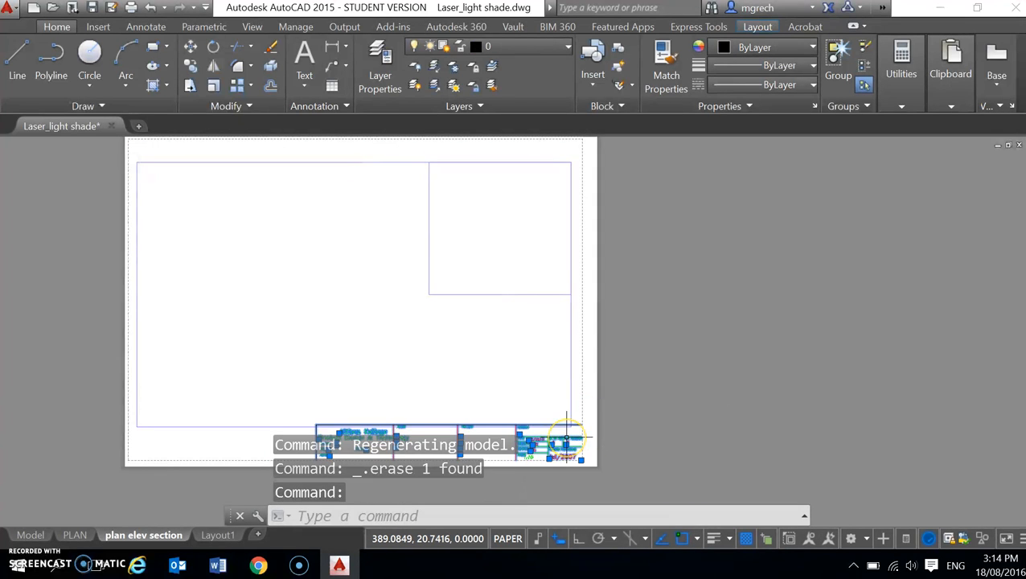
pyautogui.press('Delete')
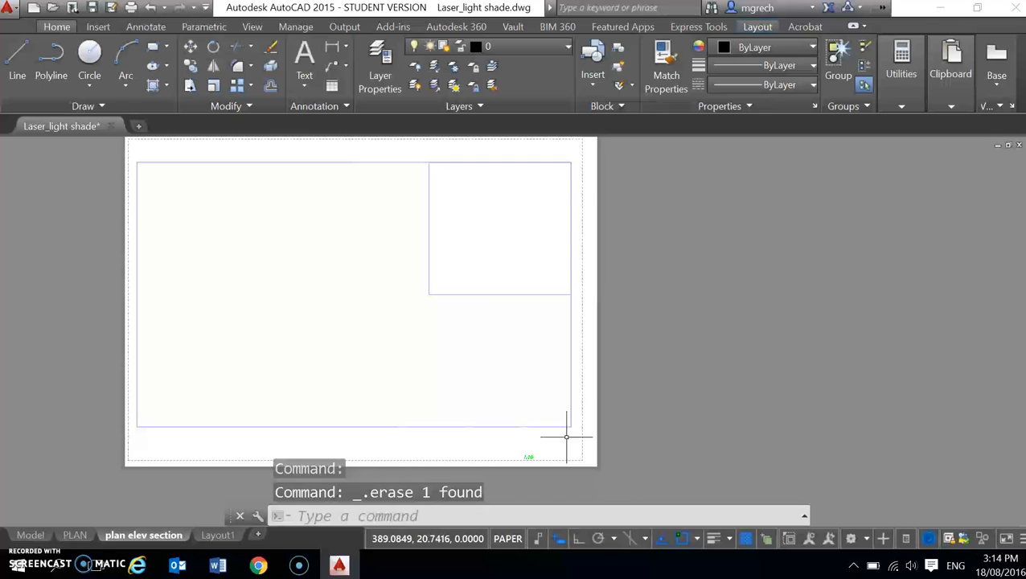
# On the PLAN layout, stretch the viewport's lower-right corner down to just inside the sheet's printable margin.
pyautogui.click(76, 534)
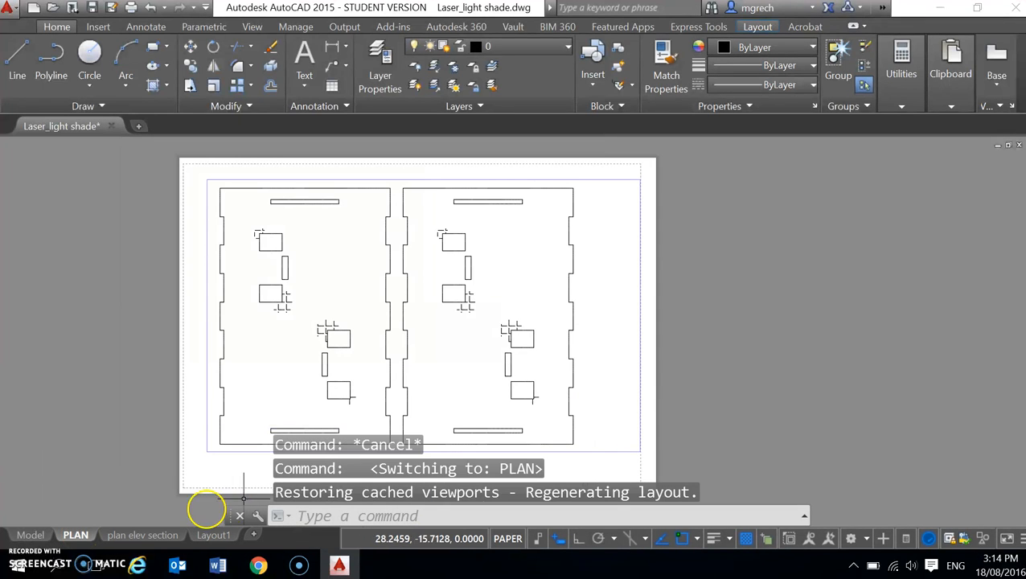
pyautogui.click(604, 451)
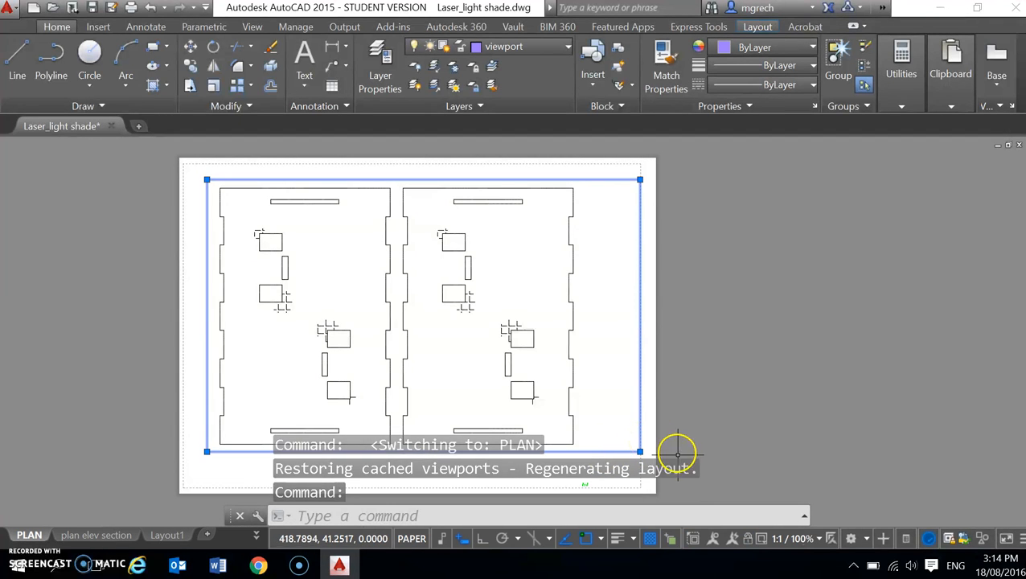
pyautogui.click(640, 451)
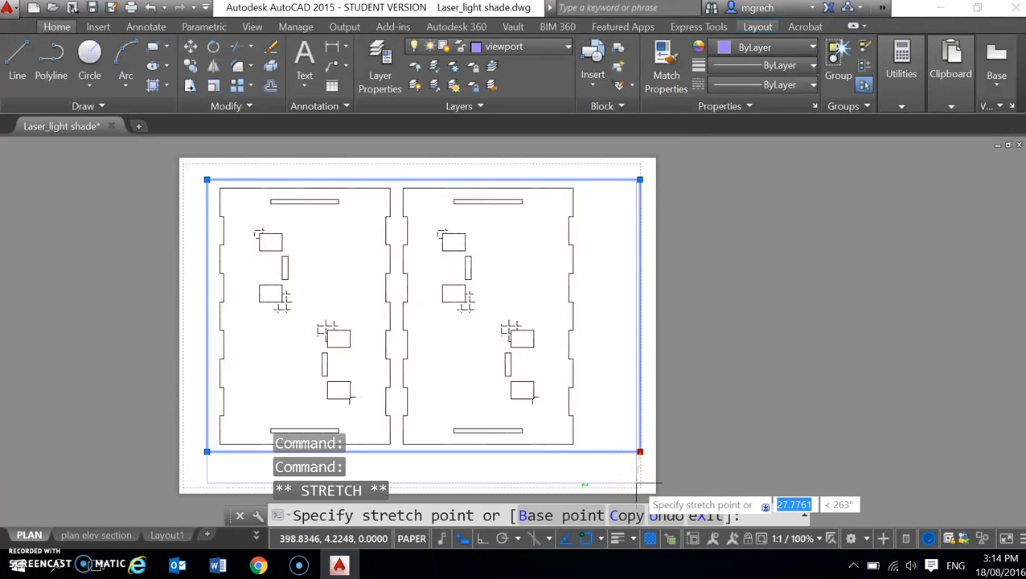
pyautogui.click(636, 482)
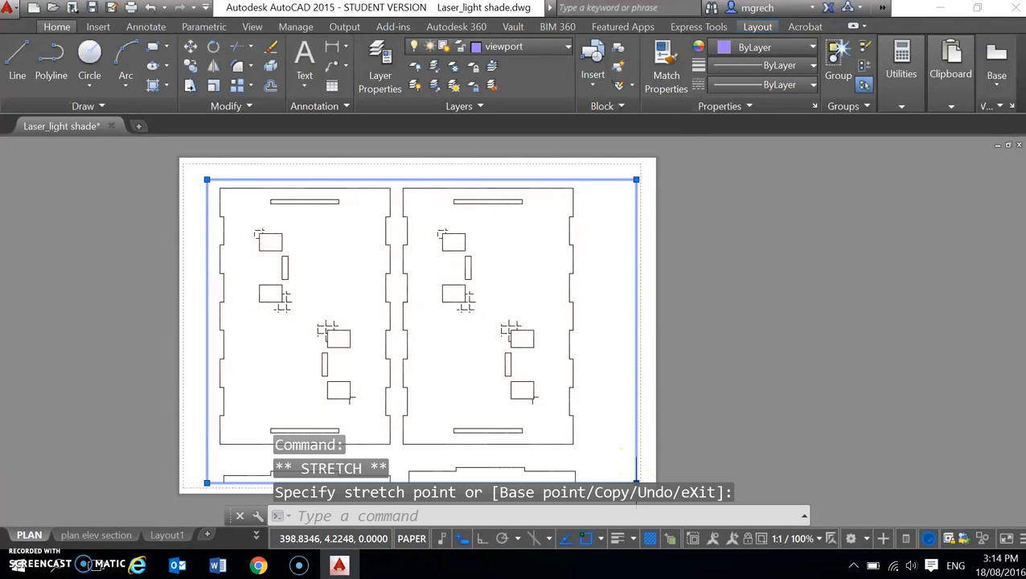
pyautogui.click(660, 436)
pyautogui.click(656, 182)
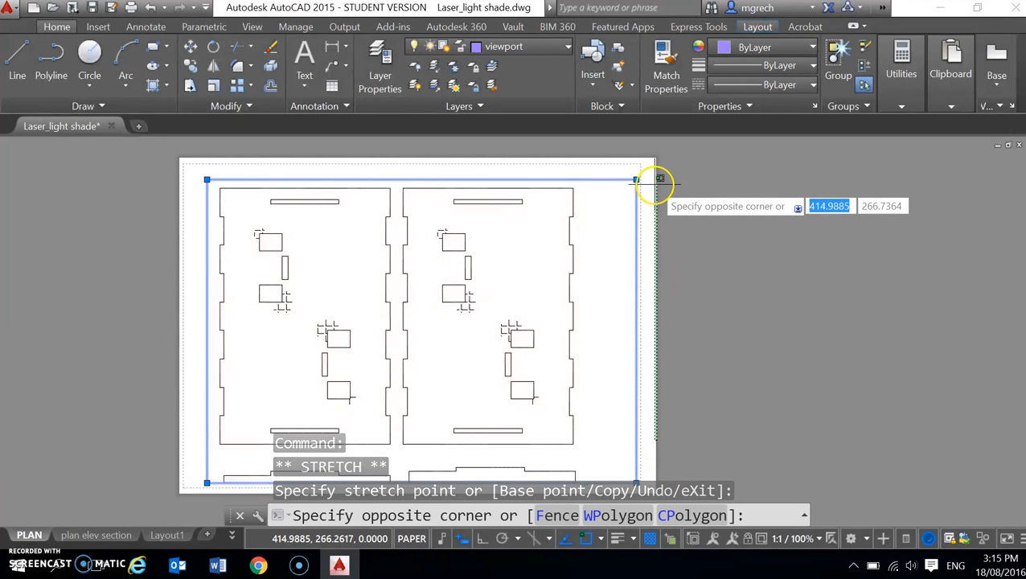
pyautogui.press('Escape')
pyautogui.press('Escape')
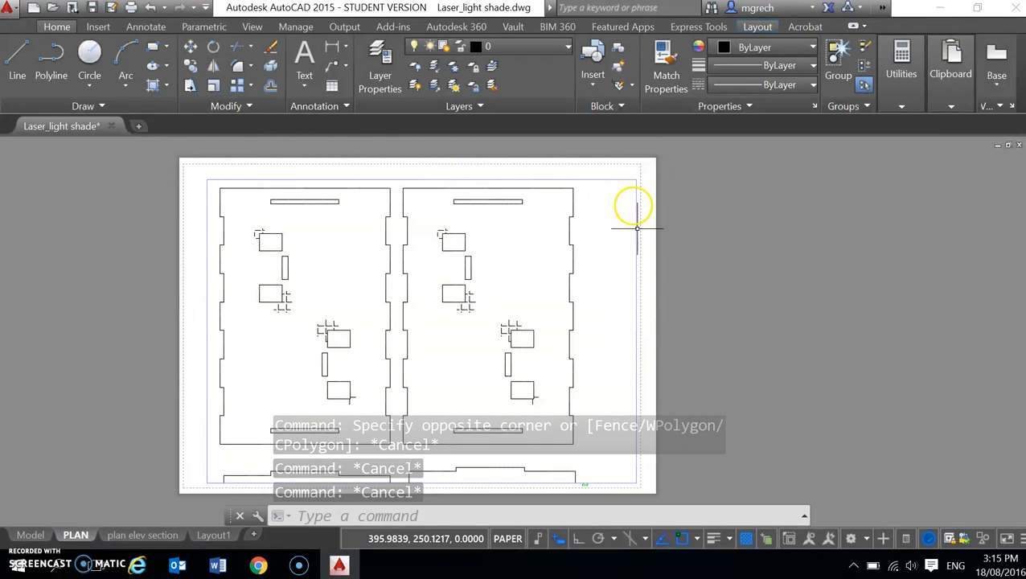
# Stretch the viewport's lower-right corner up and inward so its frame encloses only the two tall panels.
pyautogui.click(635, 484)
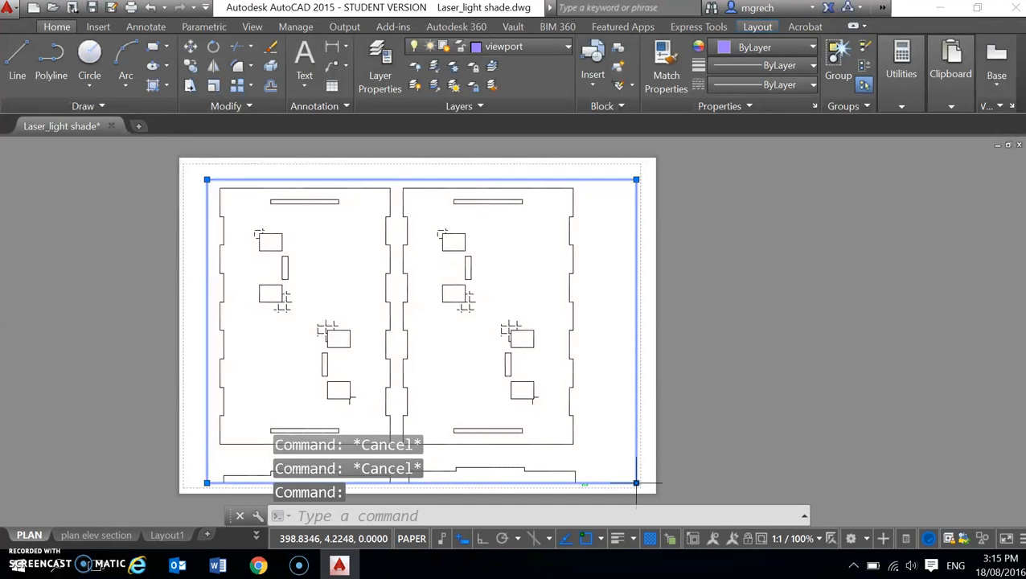
pyautogui.moveTo(591, 429); pyautogui.dragTo(583, 355, button='middle')
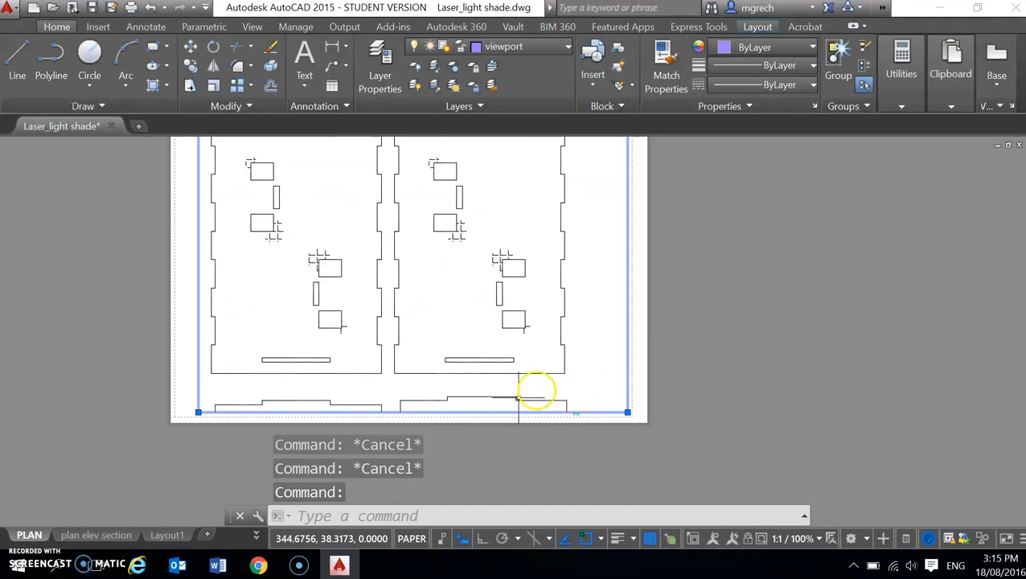
pyautogui.click(627, 413)
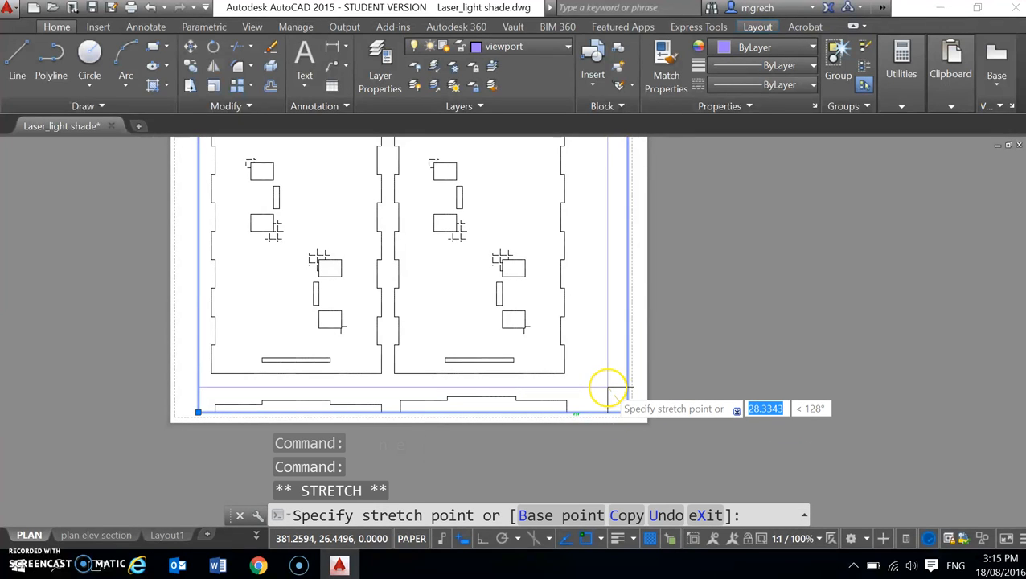
pyautogui.click(609, 389)
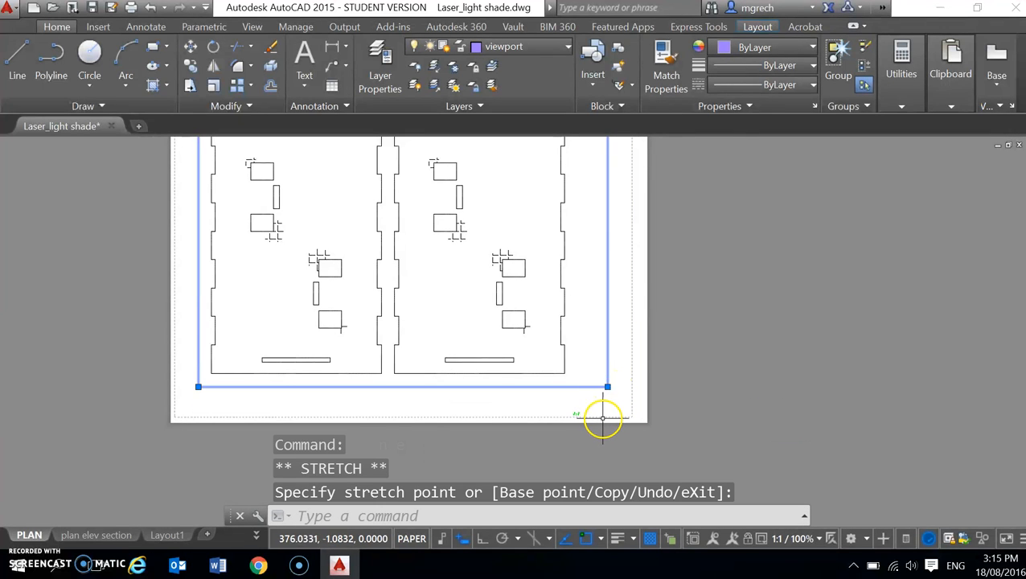
pyautogui.press('Escape')
pyautogui.moveTo(724, 370)
pyautogui.mouseDown(button='middle')
pyautogui.moveTo(740, 382)
pyautogui.moveTo(713, 434)
pyautogui.mouseUp(button='middle')
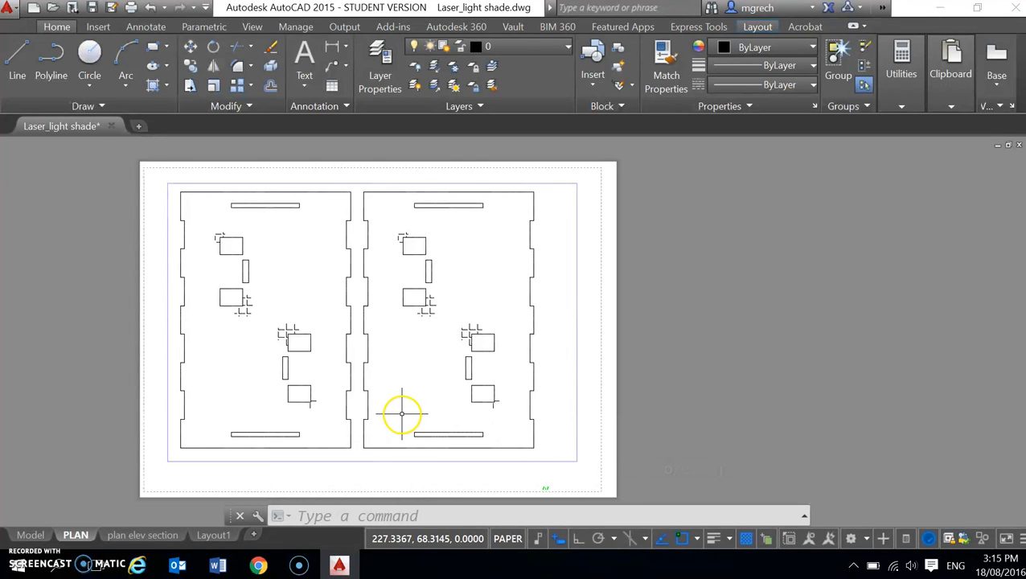
# Delete the small leftover green text below the viewport on the PLAN layout.
pyautogui.scroll(5, 435, 311)
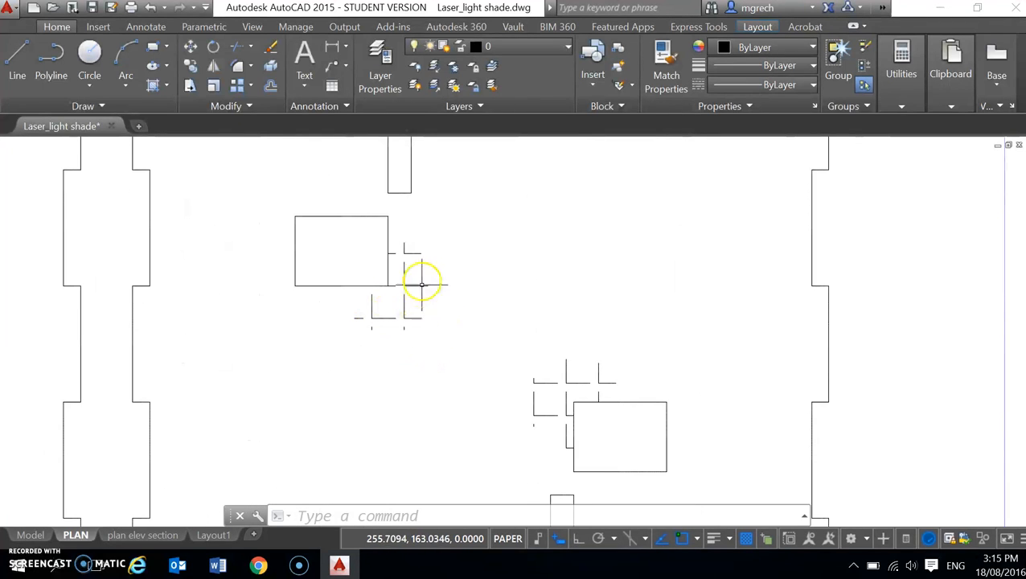
pyautogui.scroll(-5, 403, 278)
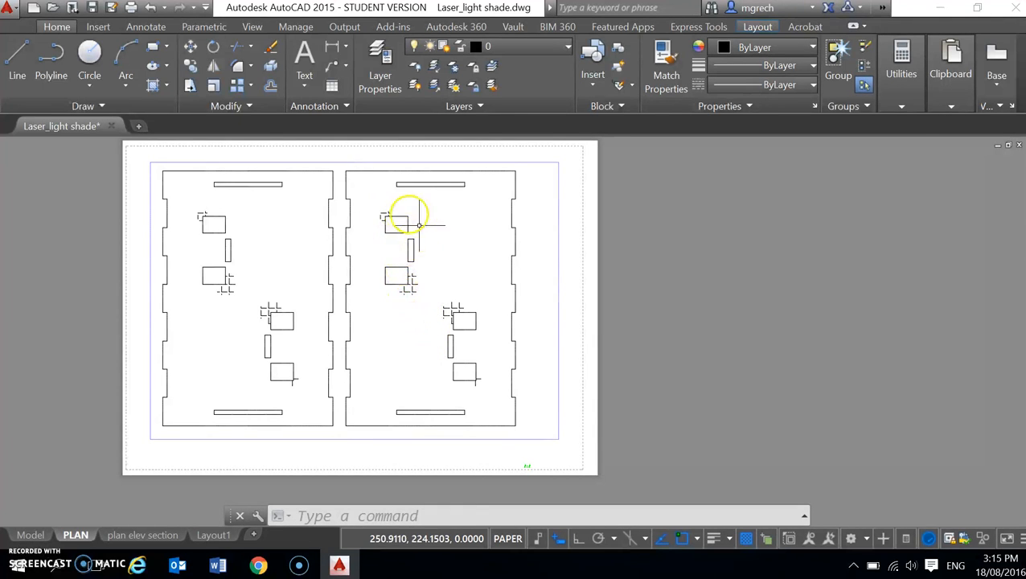
pyautogui.scroll(5, 381, 215)
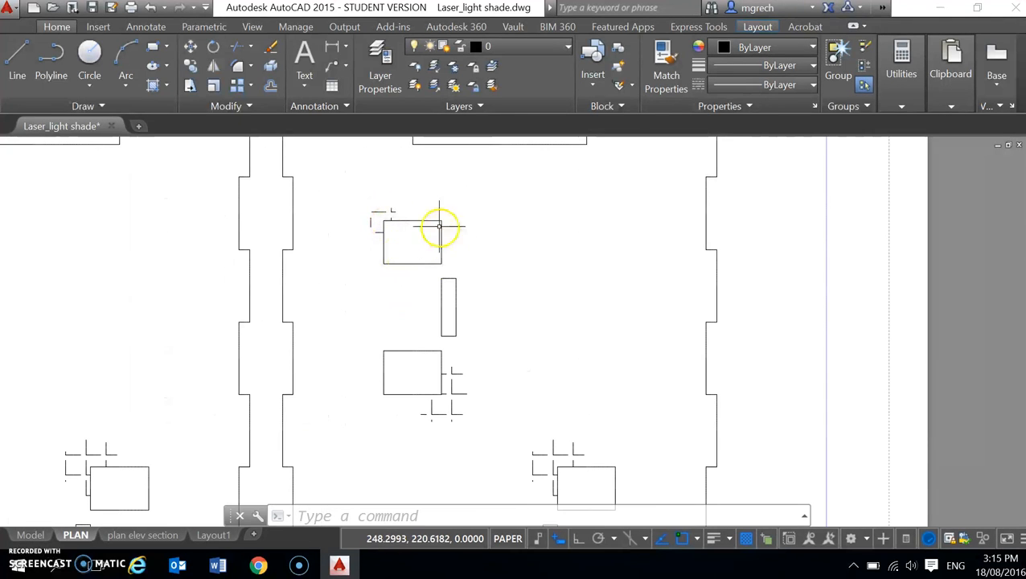
pyautogui.scroll(-5, 388, 235)
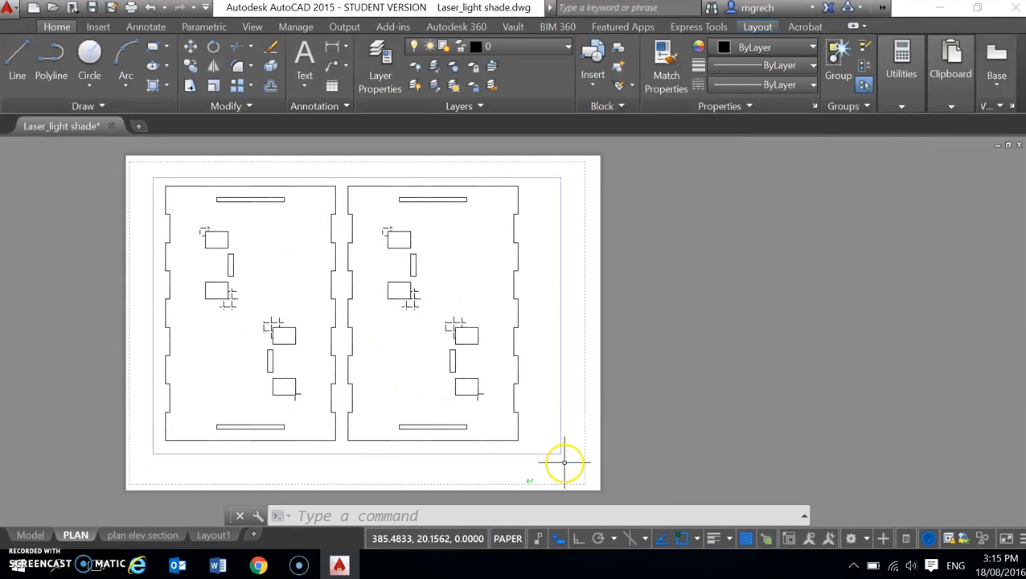
pyautogui.scroll(4, 565, 463)
pyautogui.click(512, 417)
pyautogui.click(455, 395)
pyautogui.press('Delete')
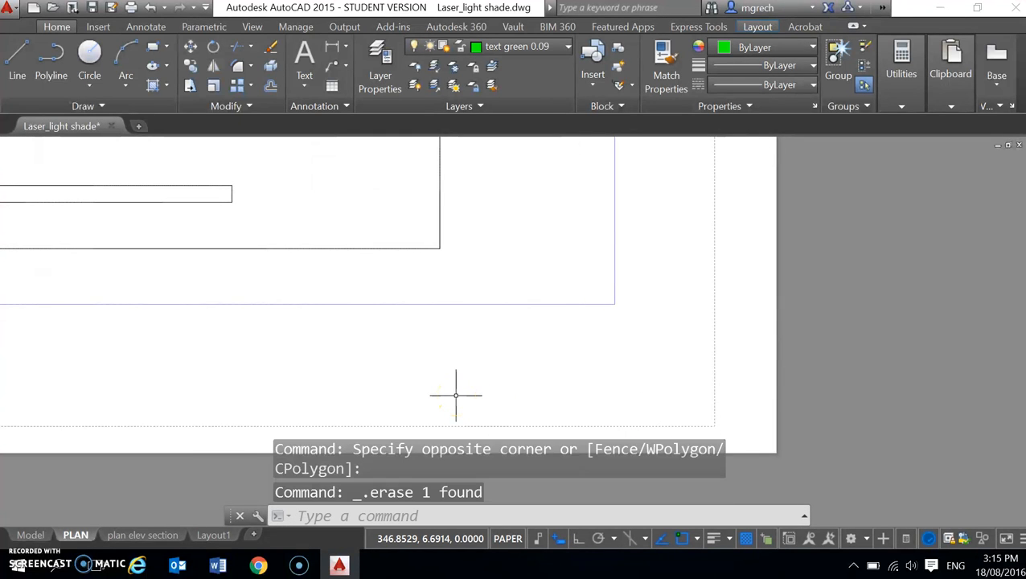
pyautogui.scroll(-8, 458, 394)
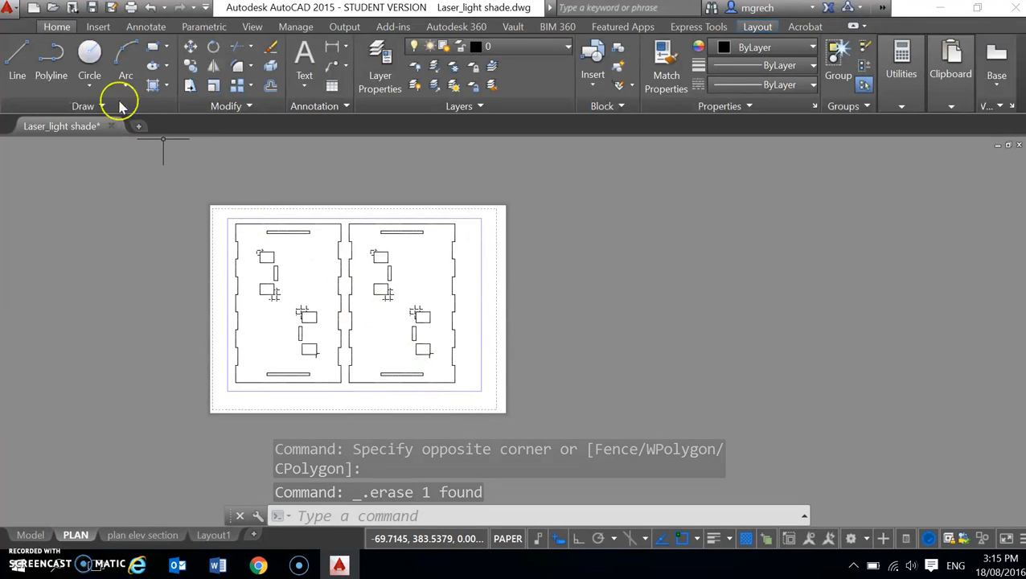
# Export the current layout to the Desktop as a PDF named Laser_light shade2.
pyautogui.click(8, 8)
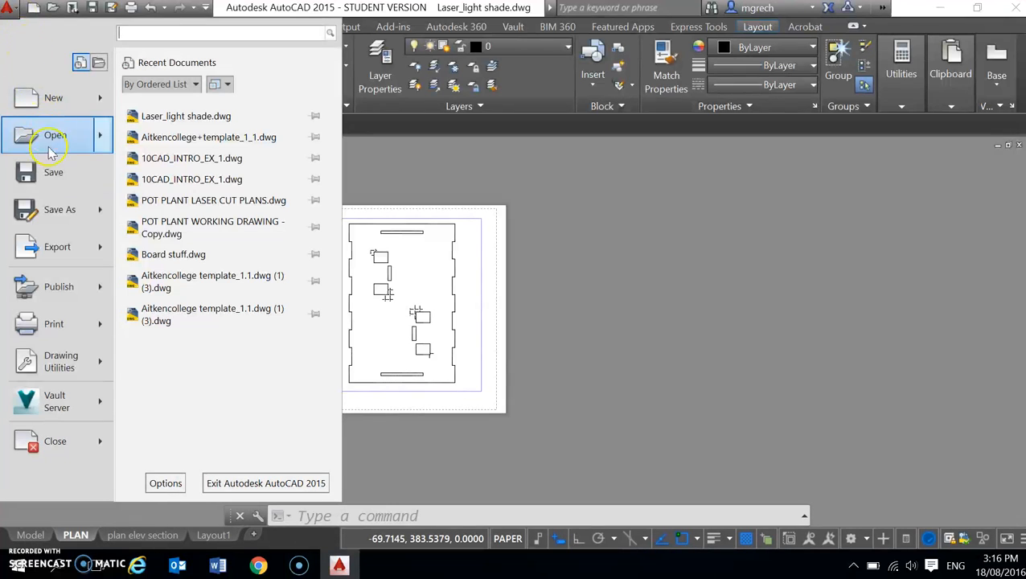
pyautogui.moveTo(51, 247)
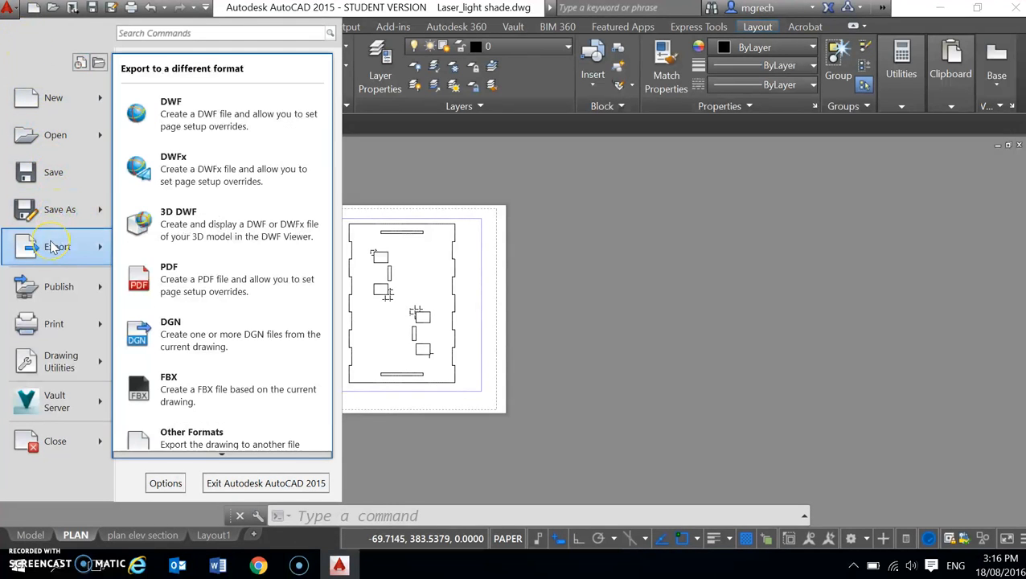
pyautogui.click(171, 280)
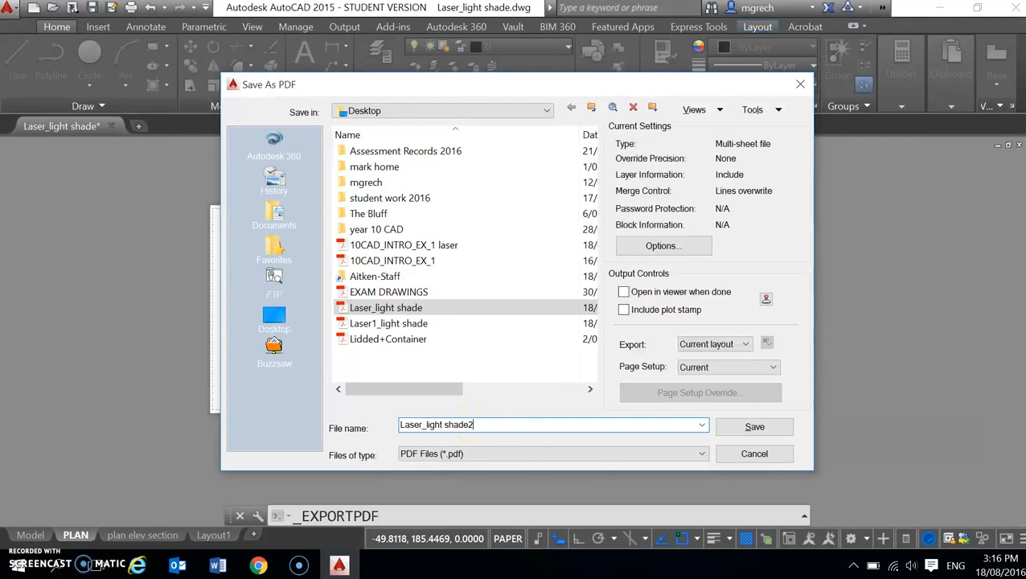
pyautogui.click(752, 429)
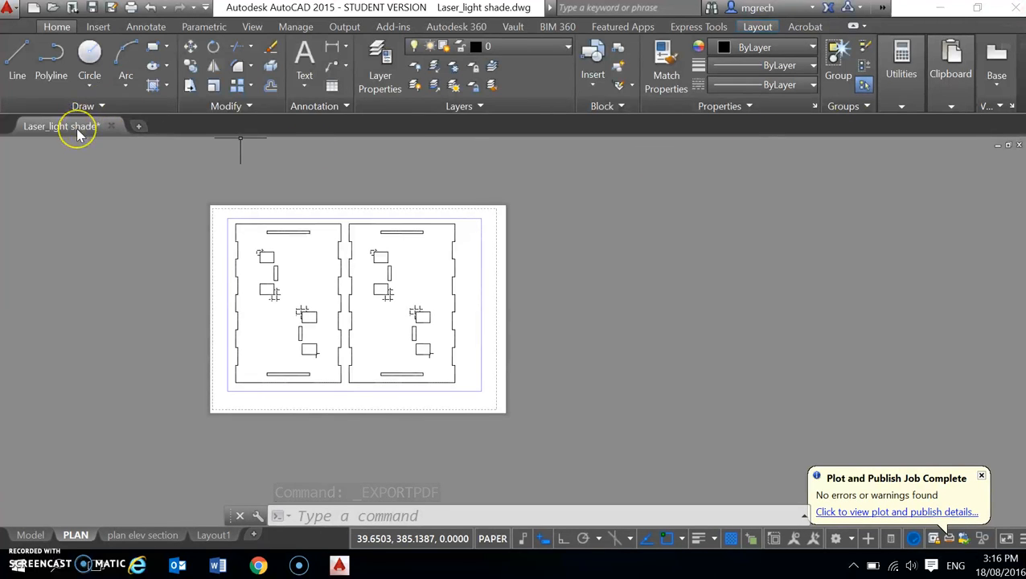
# Save the Laser_light shade drawing and close AutoCAD.
pyautogui.moveTo(78, 135)
pyautogui.hotkey('ctrl', 's')
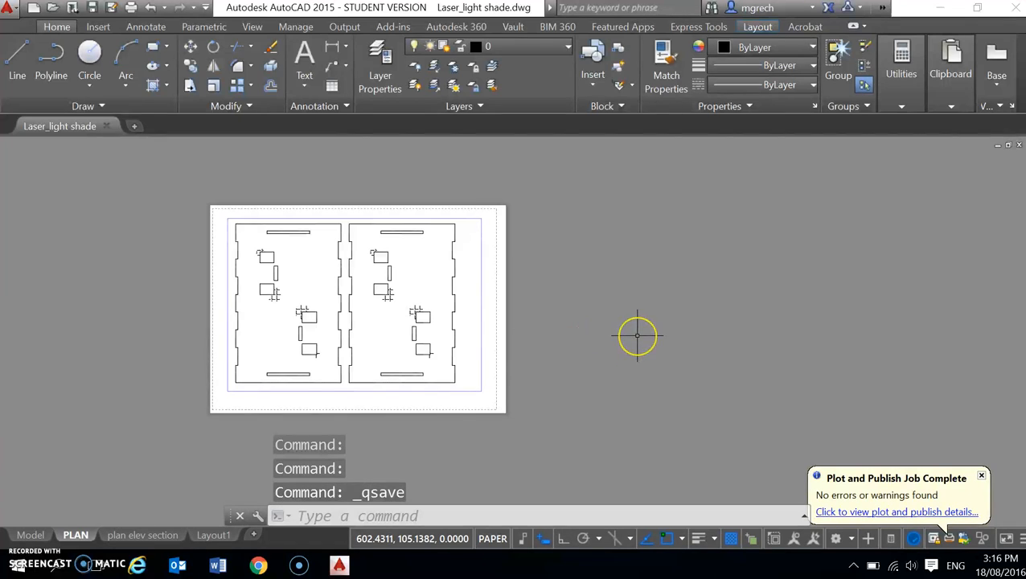
pyautogui.press('Escape')
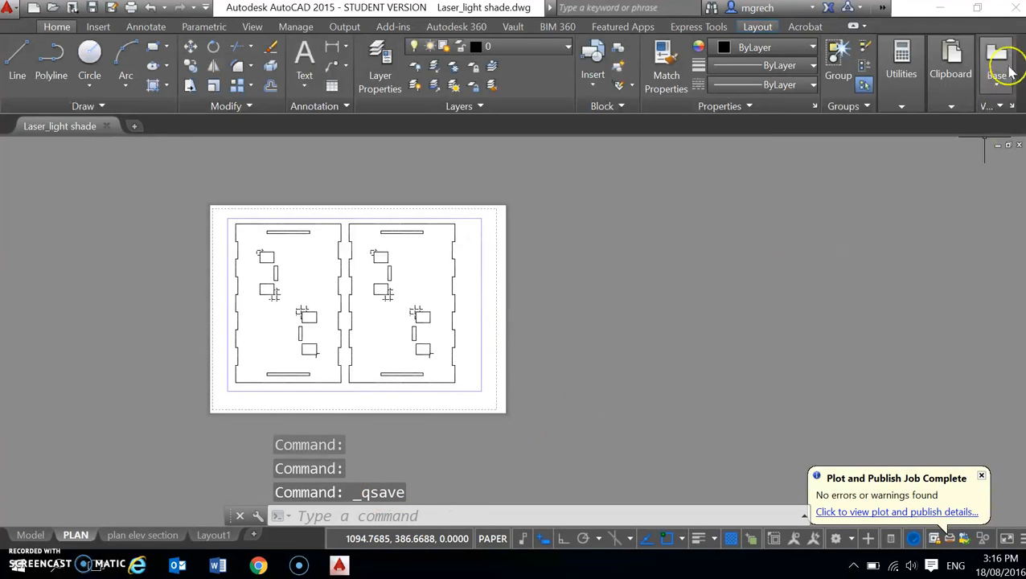
pyautogui.click(1015, 10)
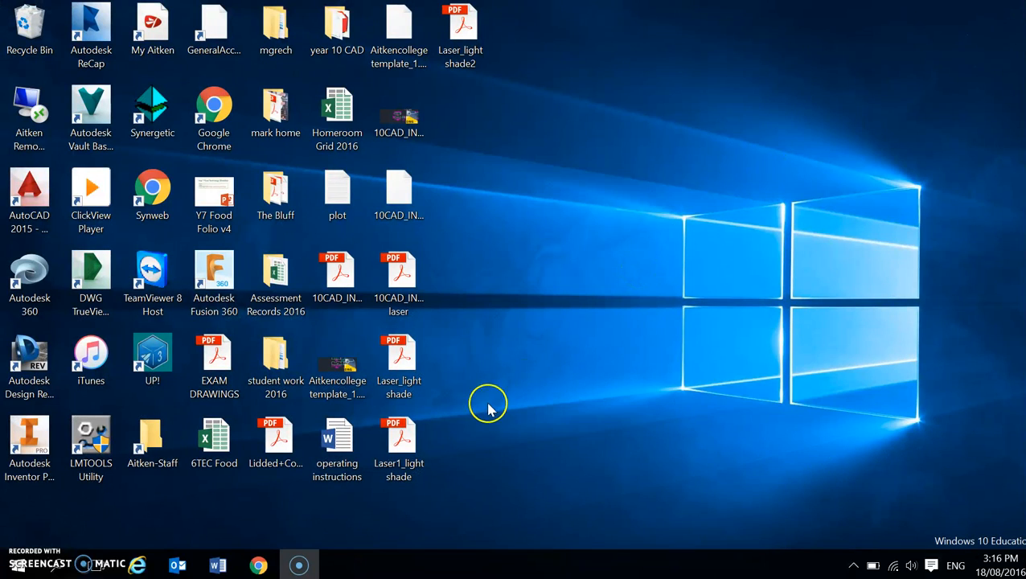
# Open the desktop PDF Laser_light shade2 in Adobe Illustrator CC 2015 and dismiss the What's New window.
pyautogui.rightClick(472, 62)
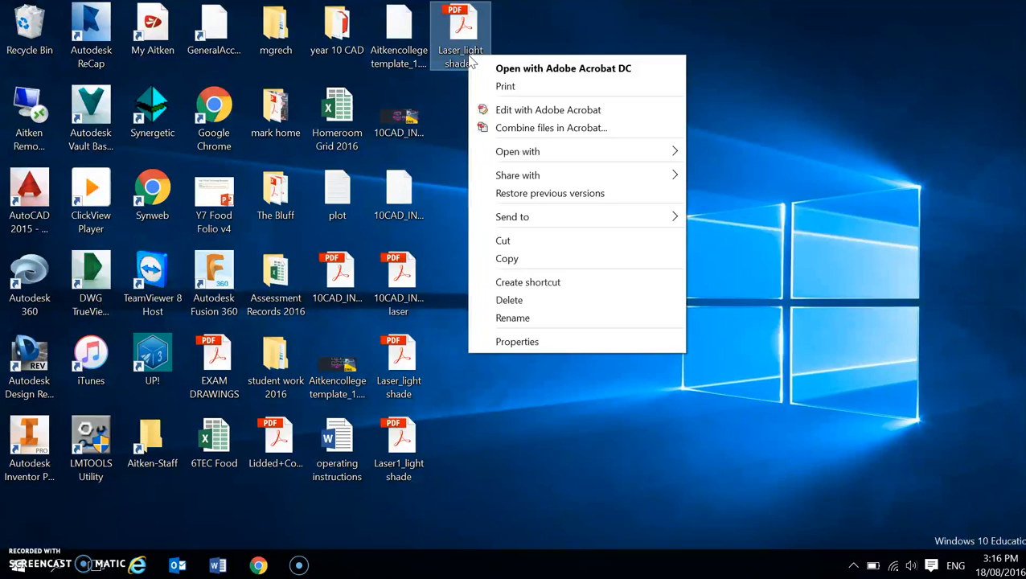
pyautogui.moveTo(505, 157)
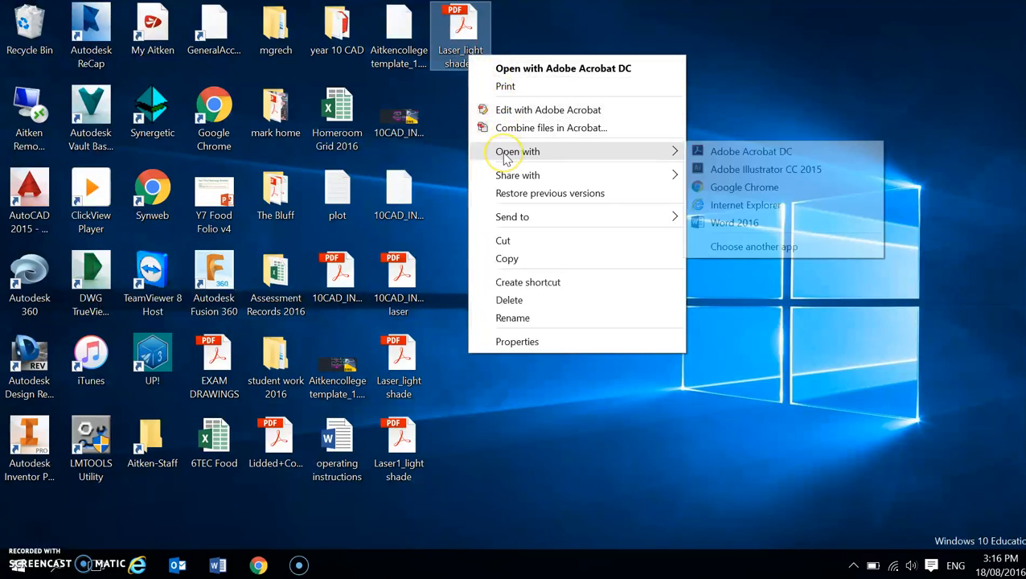
pyautogui.click(722, 172)
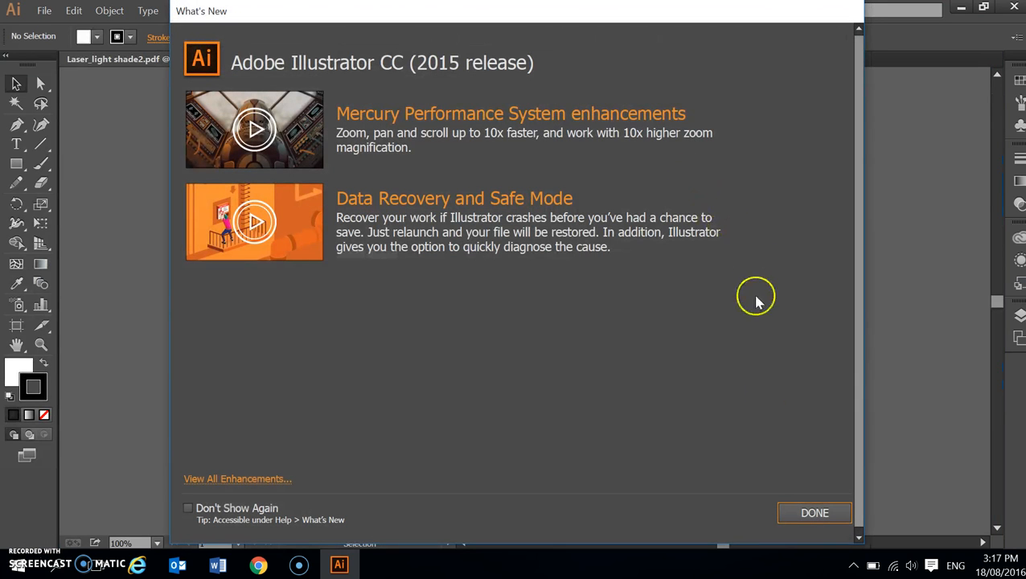
pyautogui.click(810, 511)
pyautogui.scroll(-2, 614, 389)
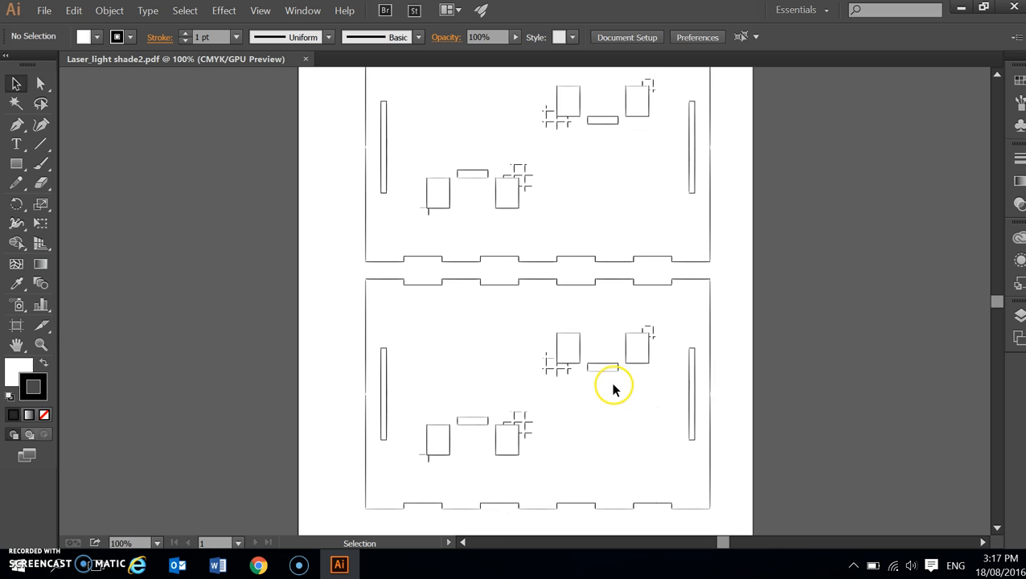
pyautogui.scroll(4, 623, 385)
pyautogui.scroll(-2, 625, 383)
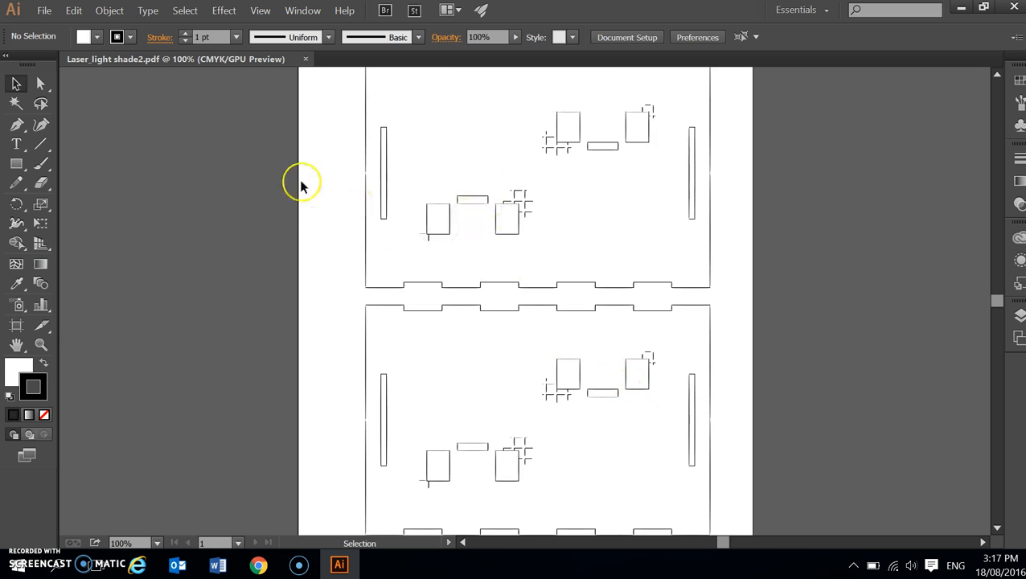
pyautogui.scroll(1, 495, 248)
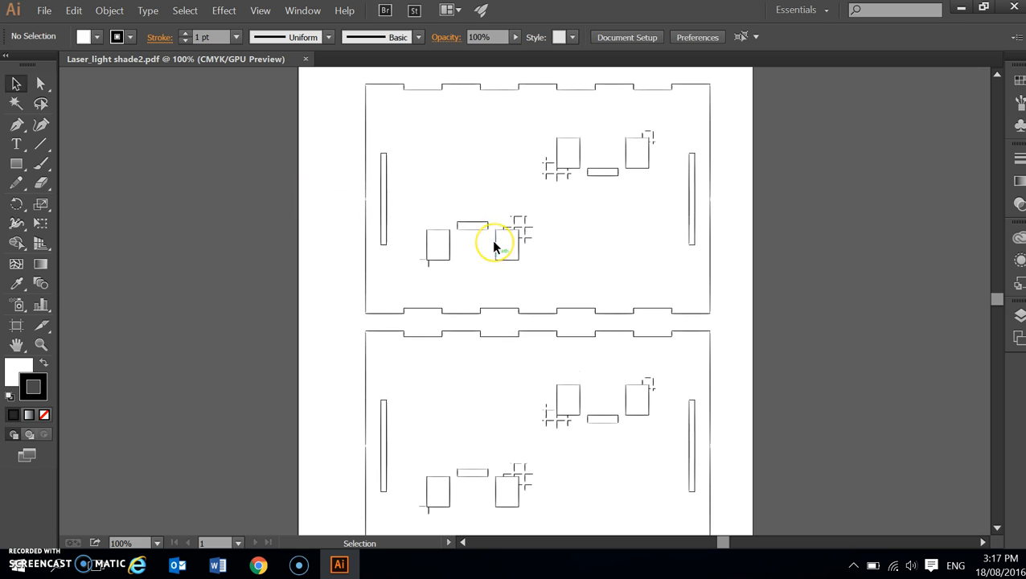
pyautogui.scroll(-1, 495, 247)
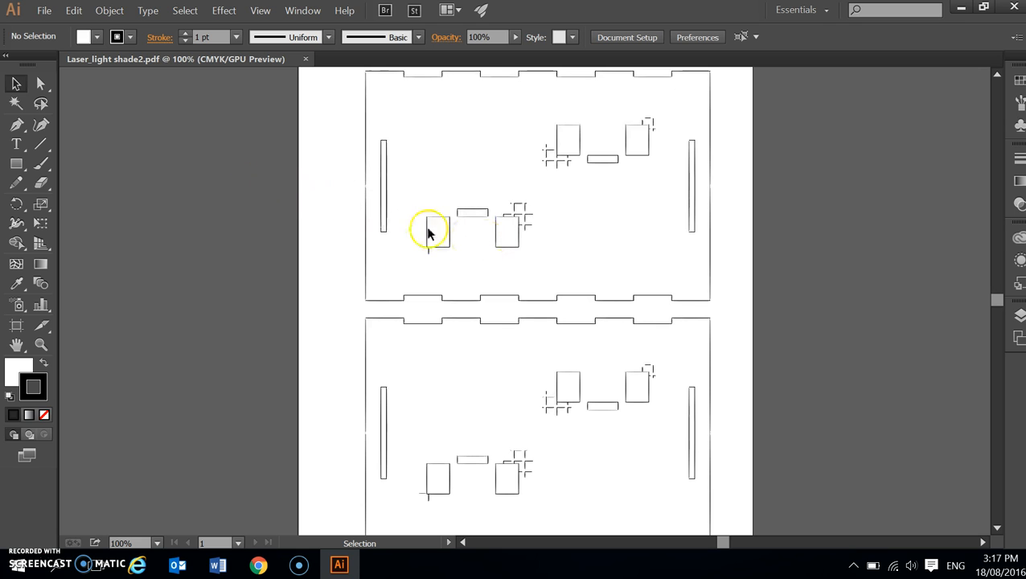
pyautogui.scroll(1, 428, 233)
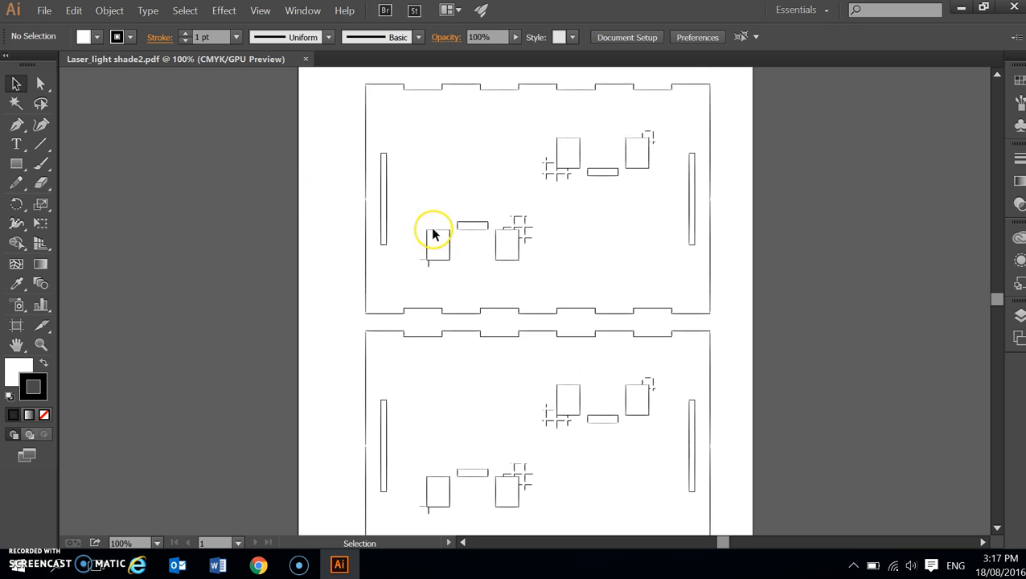
# Start a new document named Light shade 2 with the Basic RGB profile.
pyautogui.click(43, 10)
pyautogui.click(56, 29)
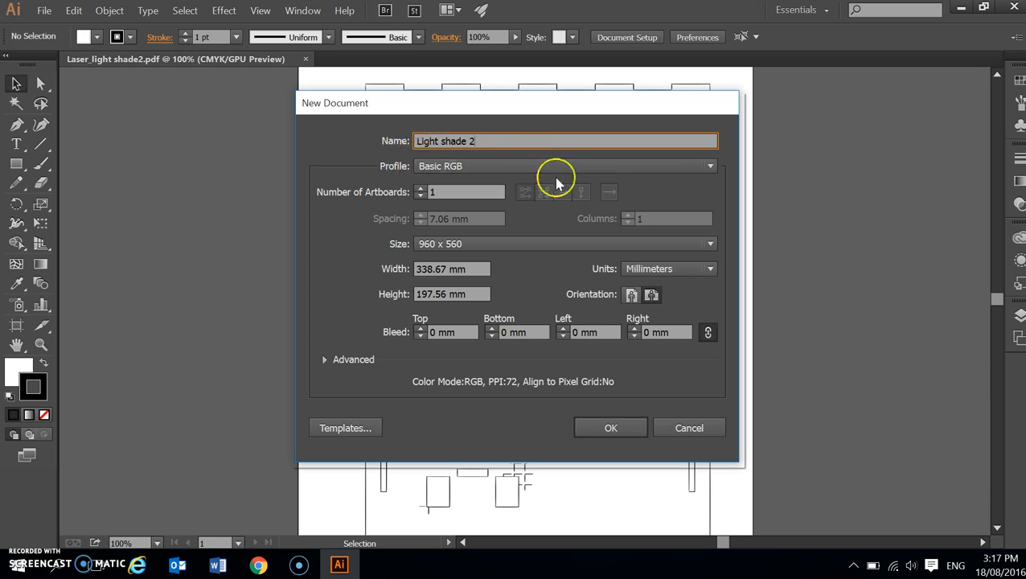
pyautogui.click(712, 166)
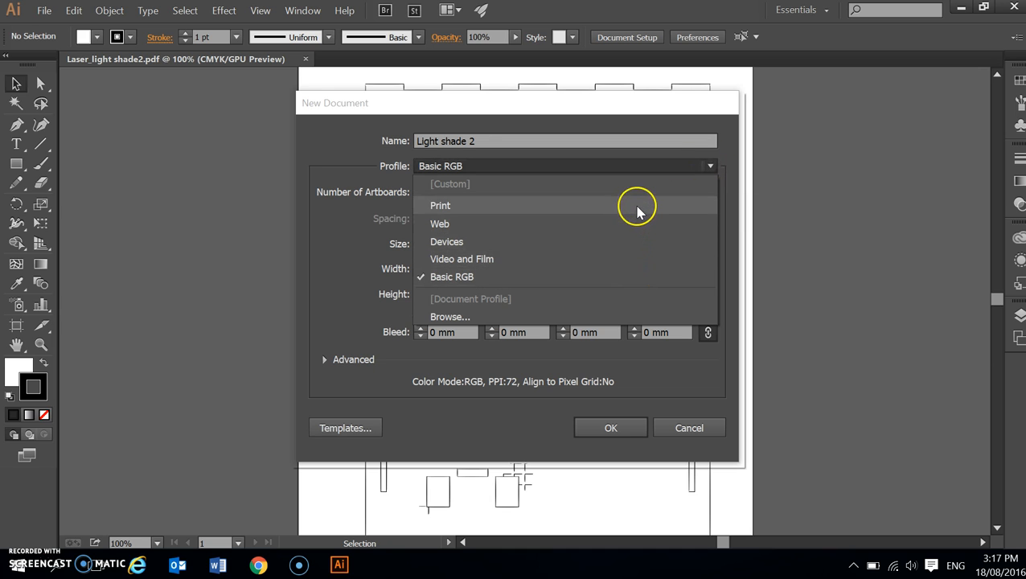
pyautogui.click(621, 278)
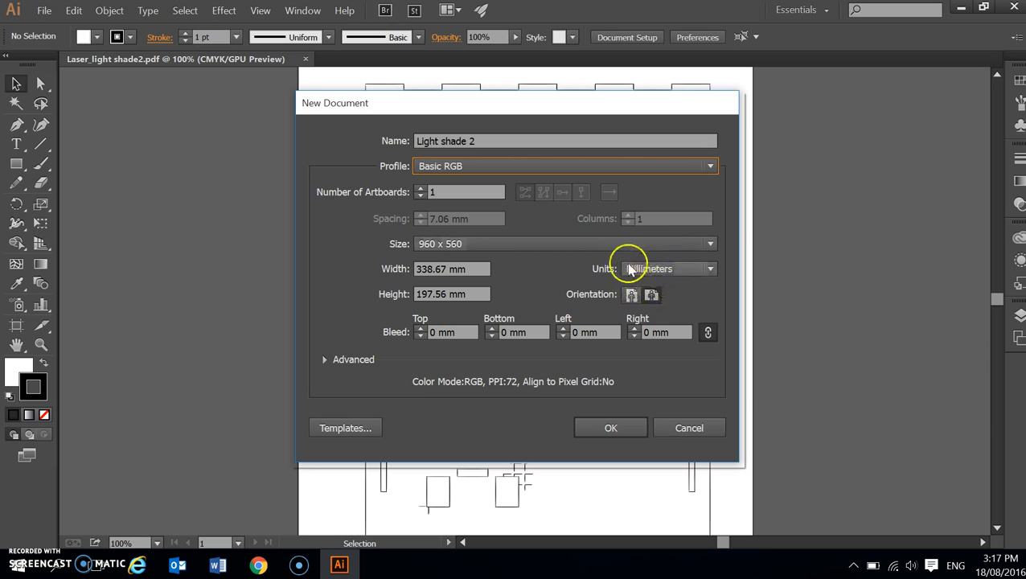
# Set the new document's size to 726 mm wide by 432 mm high and create it.
pyautogui.click(448, 270)
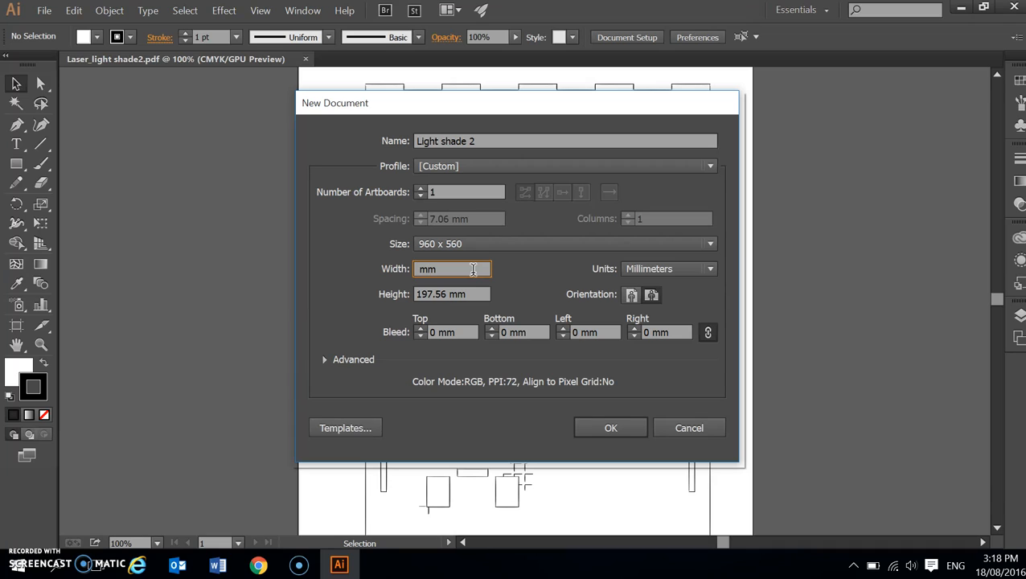
pyautogui.write('72 ')
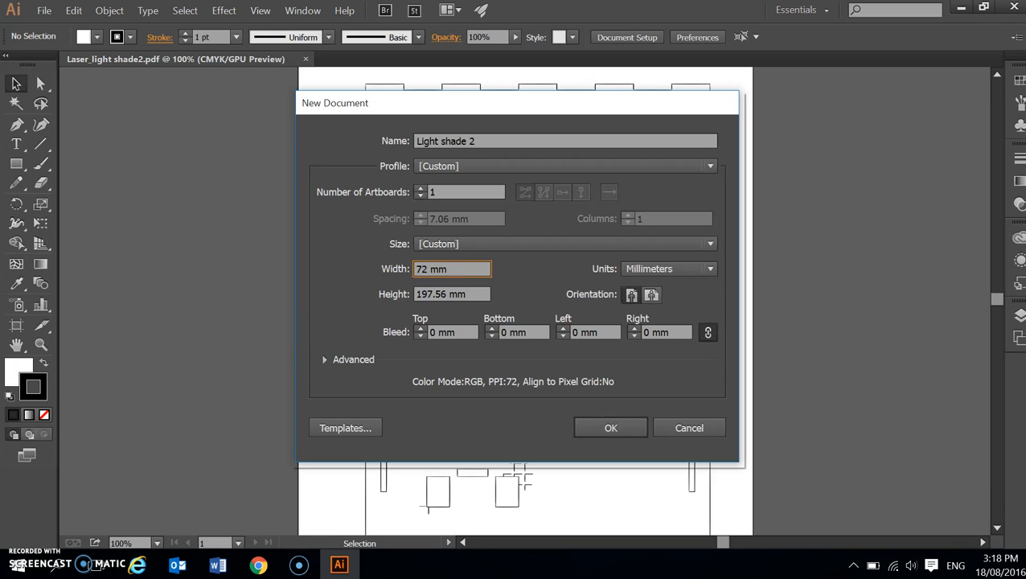
pyautogui.write('6')
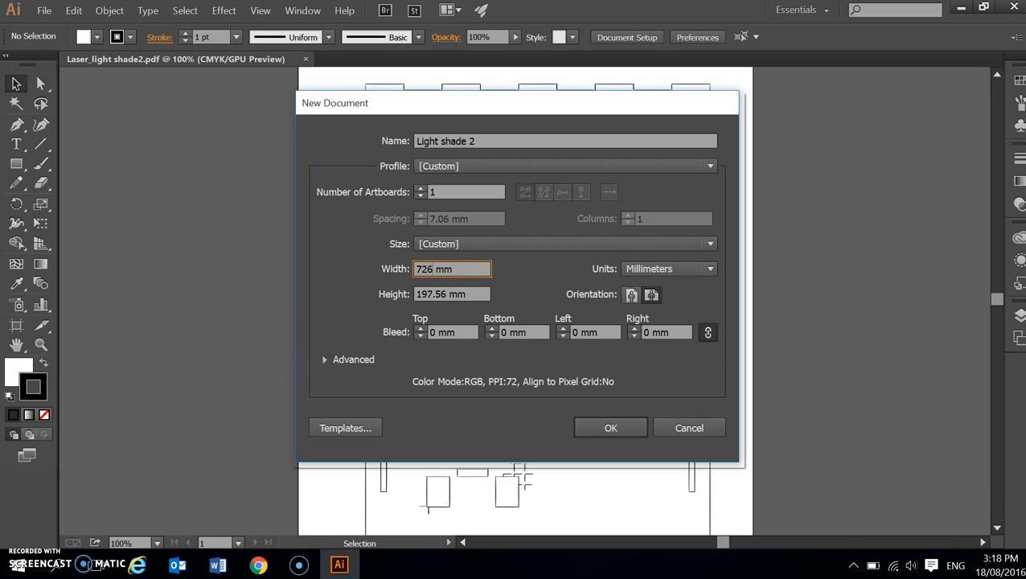
pyautogui.click(451, 293)
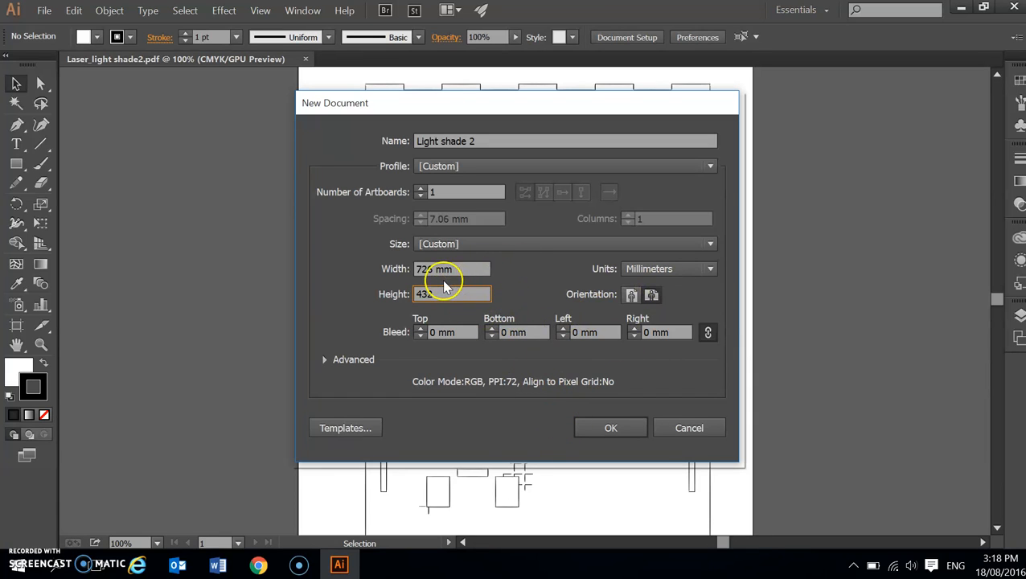
pyautogui.click(609, 428)
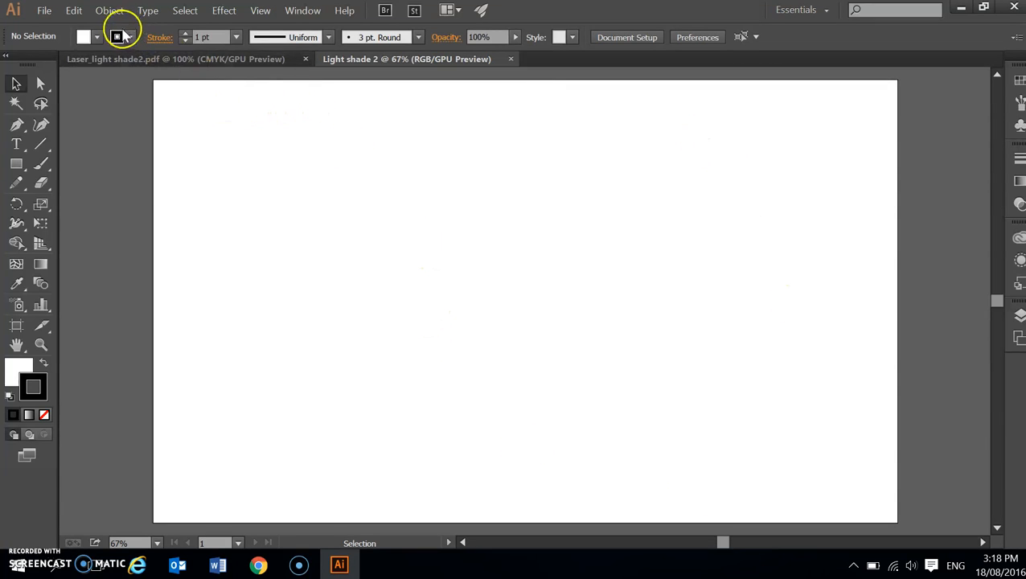
# Show the rulers in the Light shade 2 document.
pyautogui.click(260, 11)
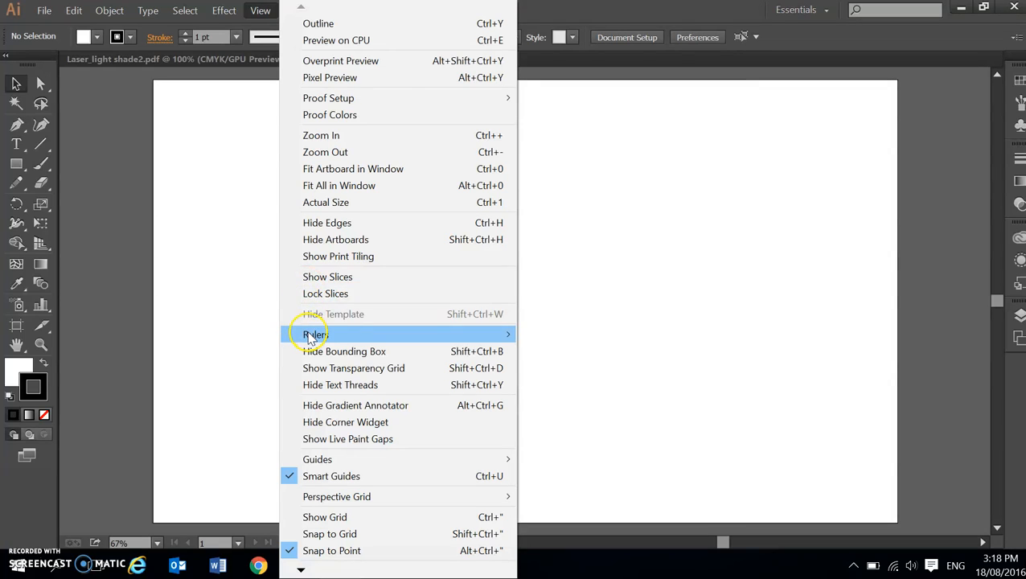
pyautogui.moveTo(312, 337)
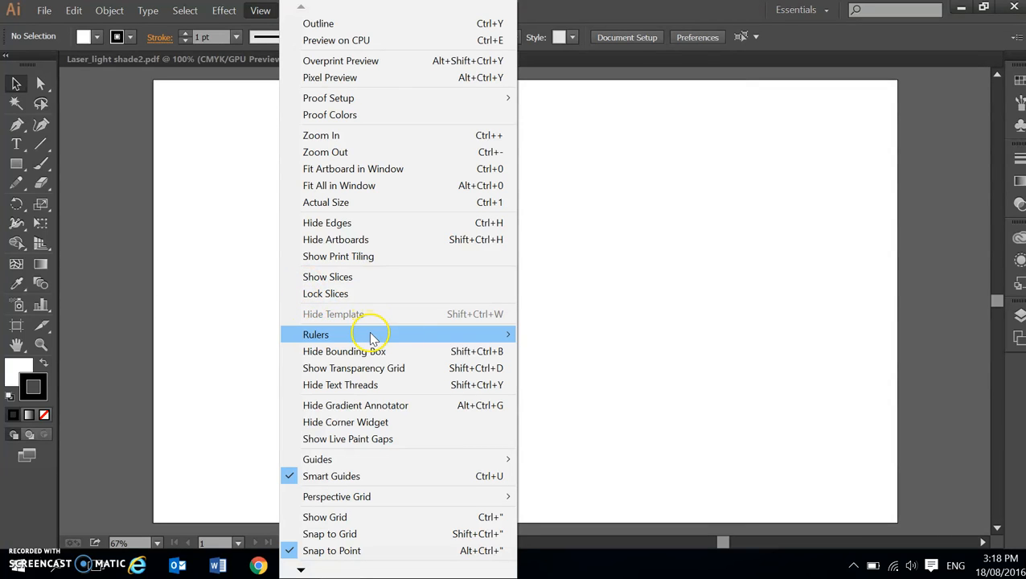
pyautogui.click(564, 336)
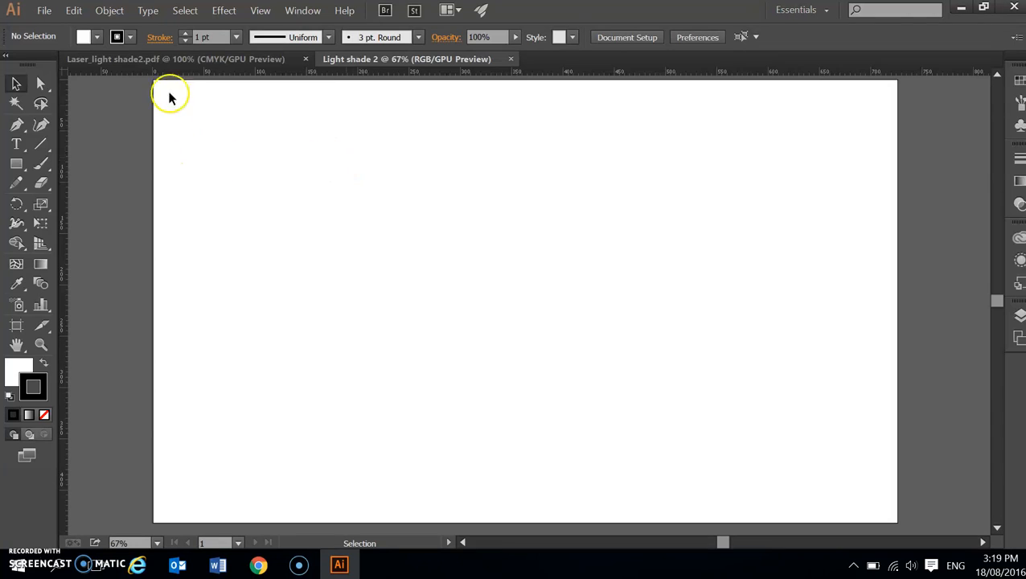
# Select both panels in Laser_light shade2.pdf and copy them into the Light shade 2 document.
pyautogui.click(163, 61)
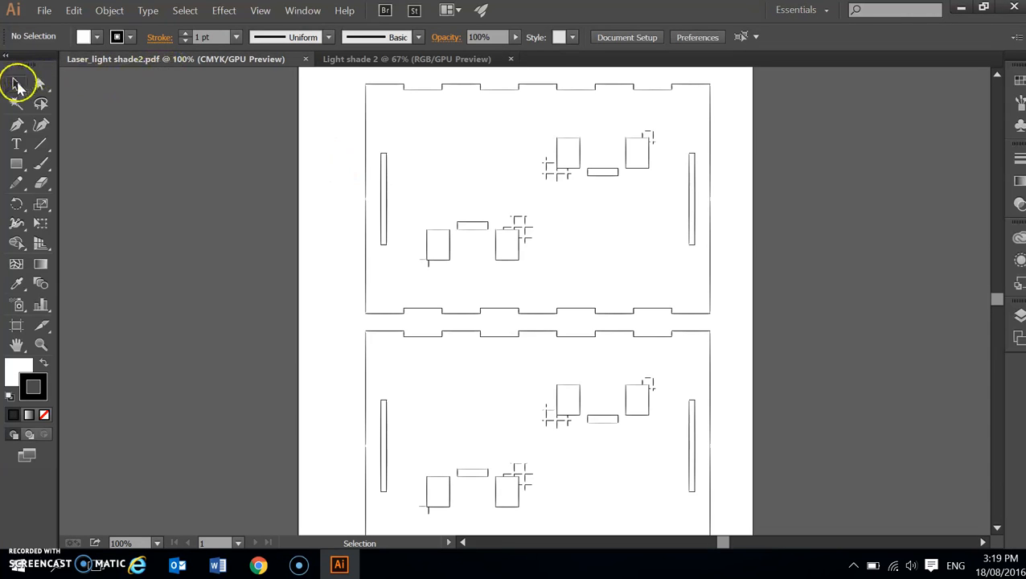
pyautogui.click(17, 83)
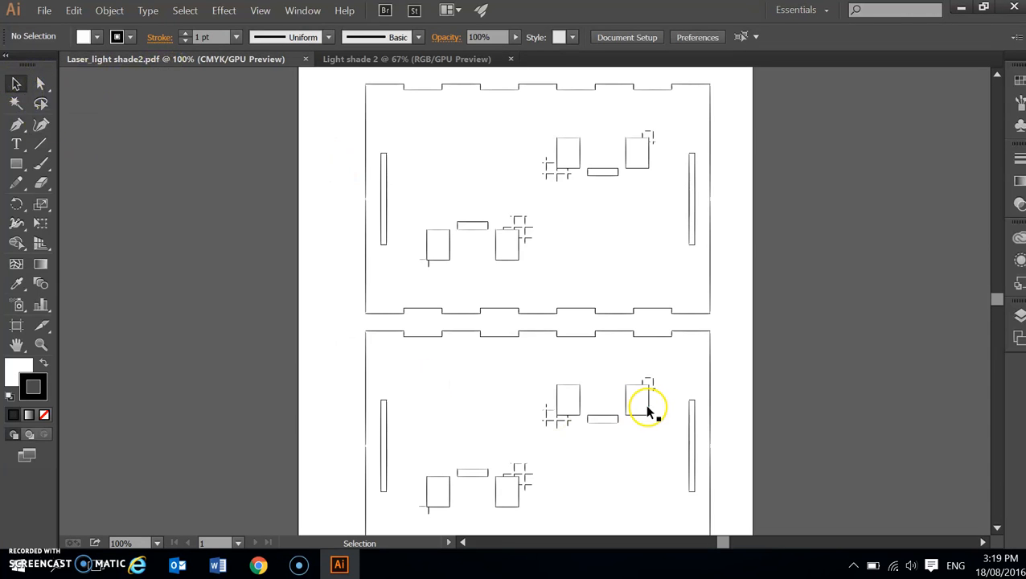
pyautogui.scroll(-2, 644, 412)
pyautogui.scroll(-1, 642, 413)
pyautogui.moveTo(718, 519)
pyautogui.mouseDown()
pyautogui.moveTo(692, 460)
pyautogui.moveTo(470, 300)
pyautogui.moveTo(397, 158)
pyautogui.moveTo(382, 65)
pyautogui.moveTo(403, 121)
pyautogui.moveTo(488, 256)
pyautogui.moveTo(564, 351)
pyautogui.moveTo(568, 407)
pyautogui.moveTo(596, 364)
pyautogui.moveTo(678, 323)
pyautogui.mouseUp()
# Move the pasted panel artwork fully onto the artboard, its frame about 20 mm from the artboard's left and top edges.
pyautogui.press('Down')
pyautogui.press('Down')
pyautogui.press('Down')
pyautogui.press('Down')
pyautogui.press('Down')
pyautogui.press('Down')
pyautogui.press('Down')
pyautogui.press('Down')
pyautogui.press('Down')
pyautogui.press('Down')
pyautogui.press('Down')
pyautogui.press('Down')
pyautogui.press('Down')
pyautogui.press('Down')
pyautogui.press('Down')
pyautogui.press('Down')
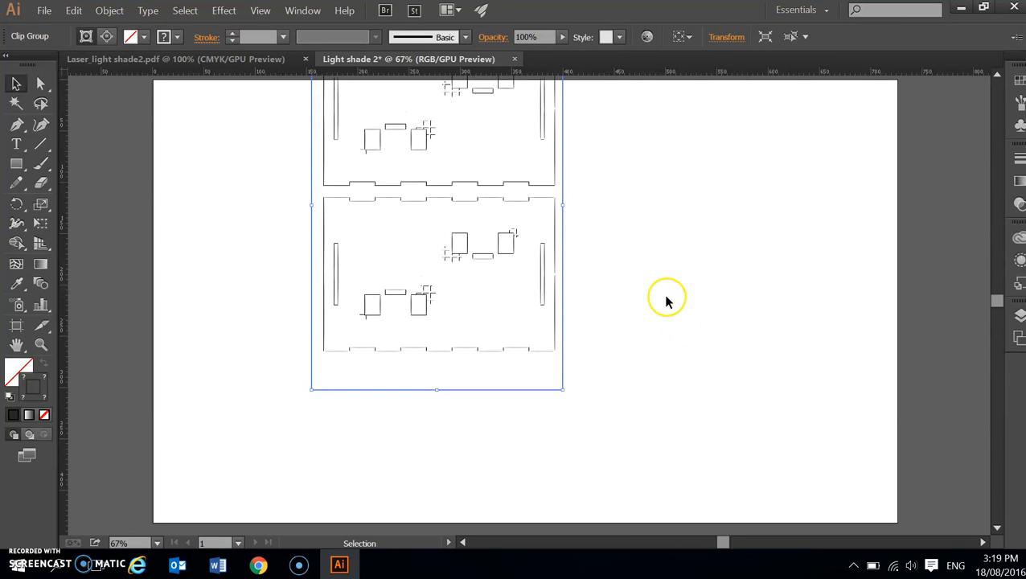
pyautogui.moveTo(326, 231); pyautogui.dragTo(188, 306)
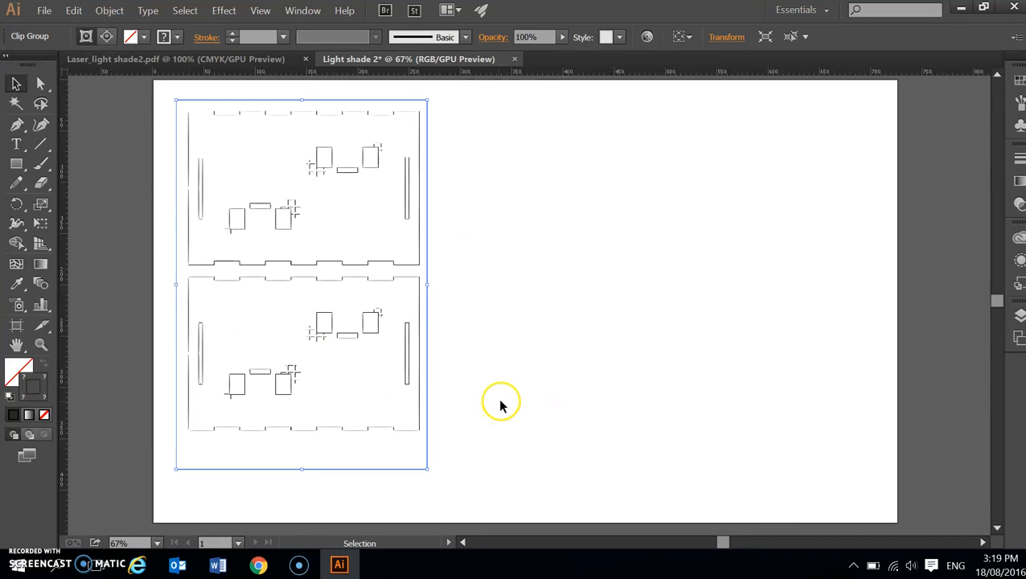
# Release the clipping mask on the pasted panel artwork.
pyautogui.click(531, 418)
pyautogui.click(418, 383)
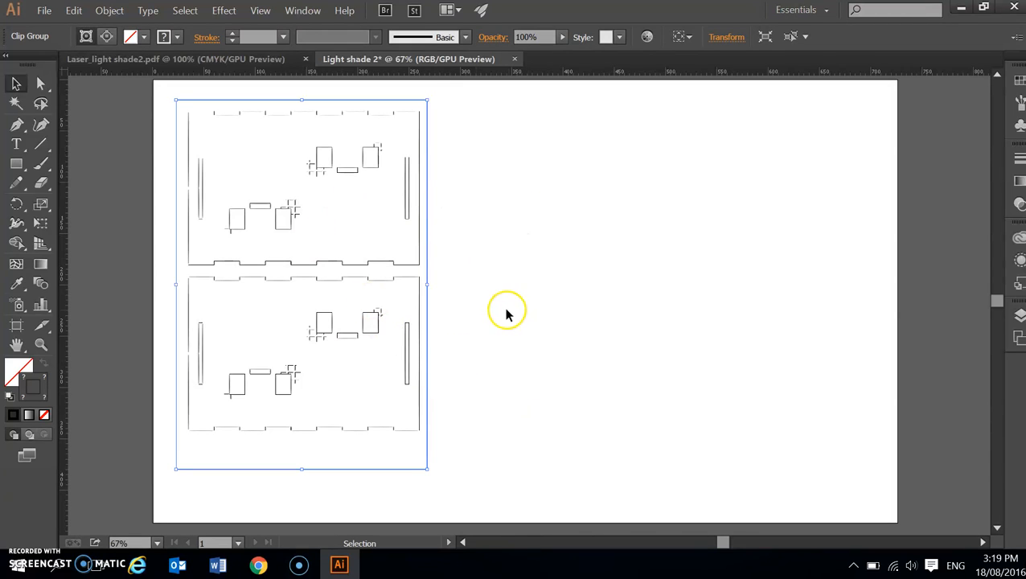
pyautogui.rightClick(433, 336)
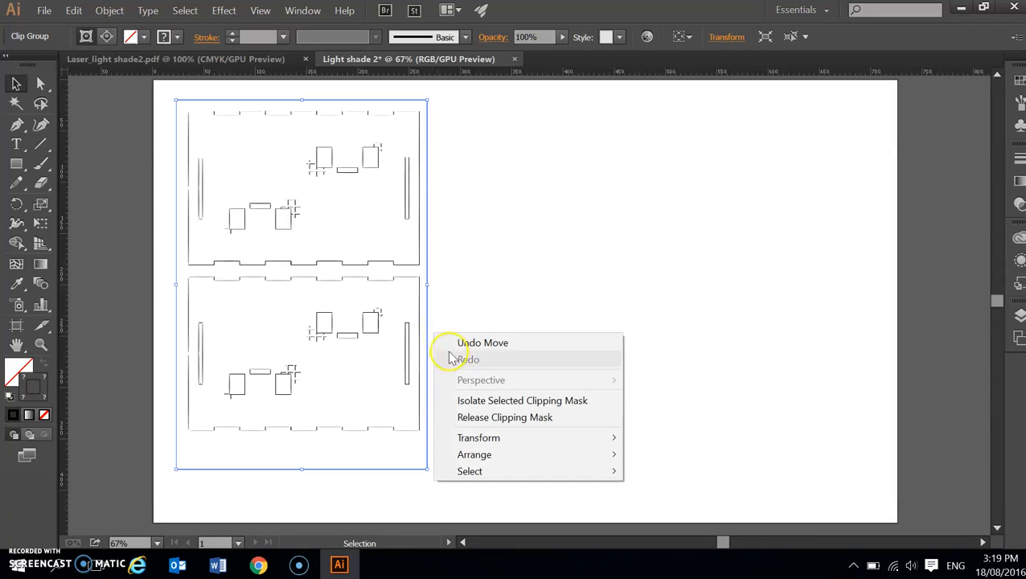
pyautogui.click(470, 418)
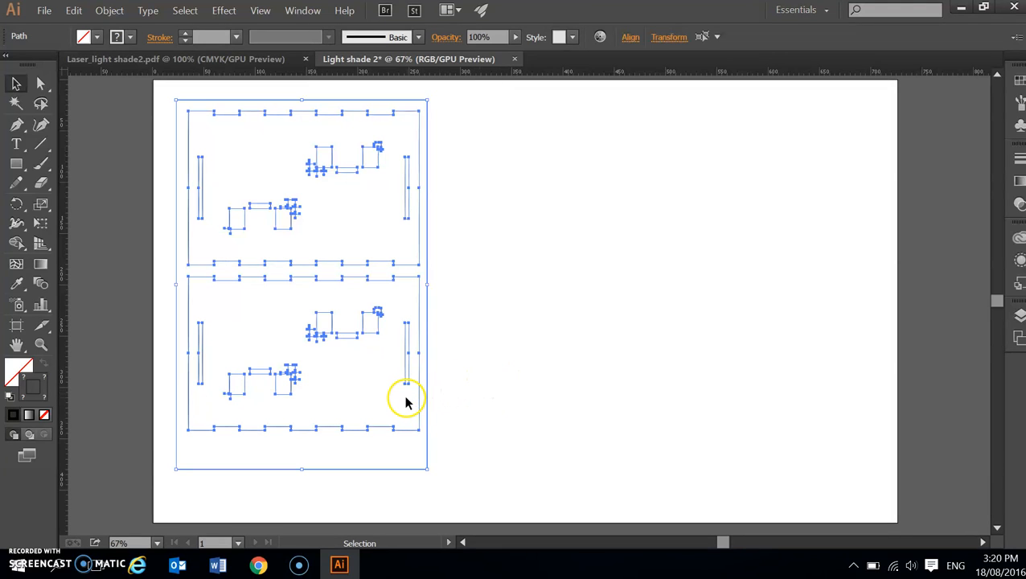
# Select individual outline segments of the lower panel to check whether they are separate paths, then clear the selection.
pyautogui.click(462, 423)
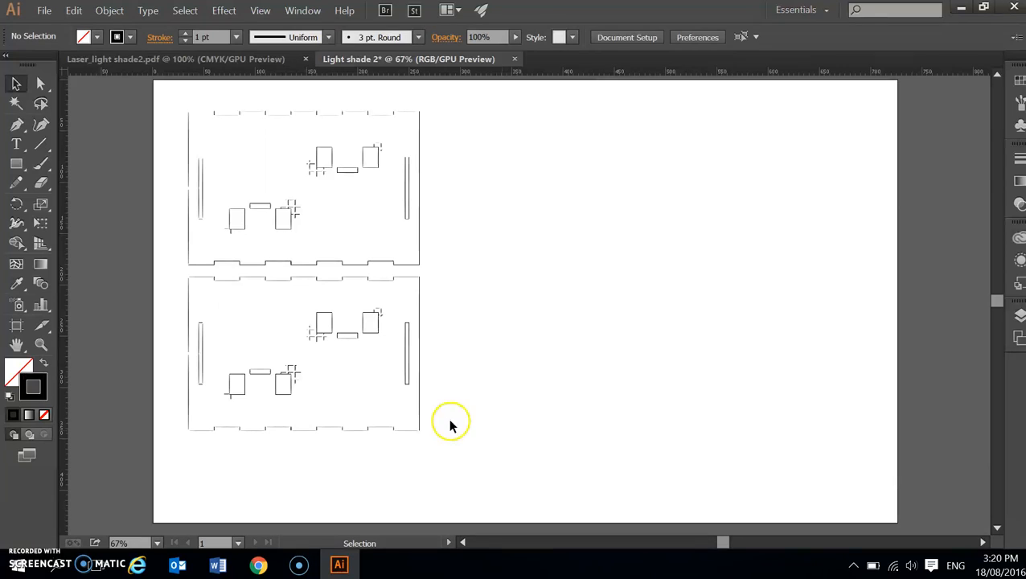
pyautogui.click(412, 435)
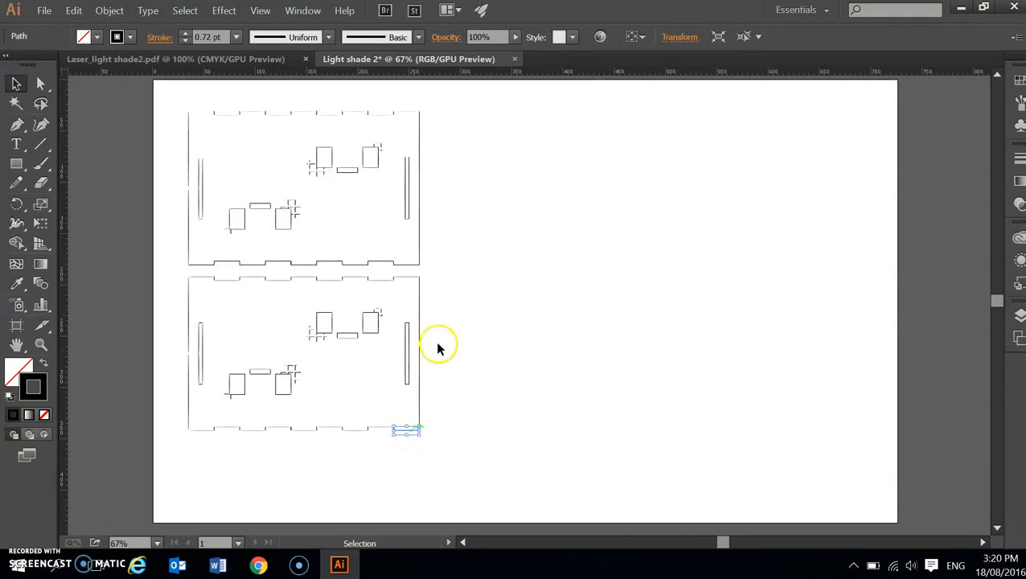
pyautogui.moveTo(428, 287); pyautogui.dragTo(429, 288)
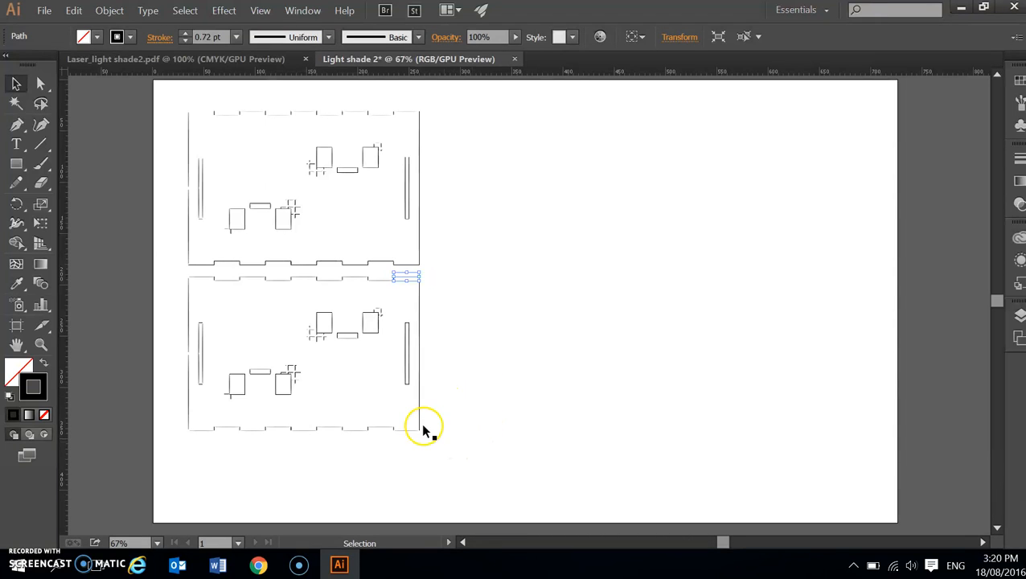
pyautogui.hotkey('ctrl', 'z')
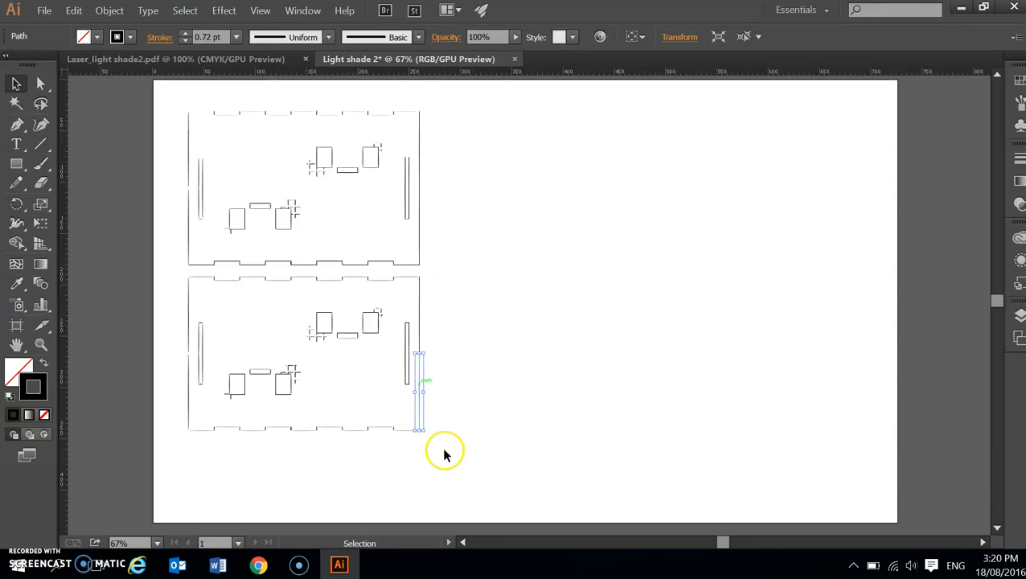
pyautogui.click(498, 450)
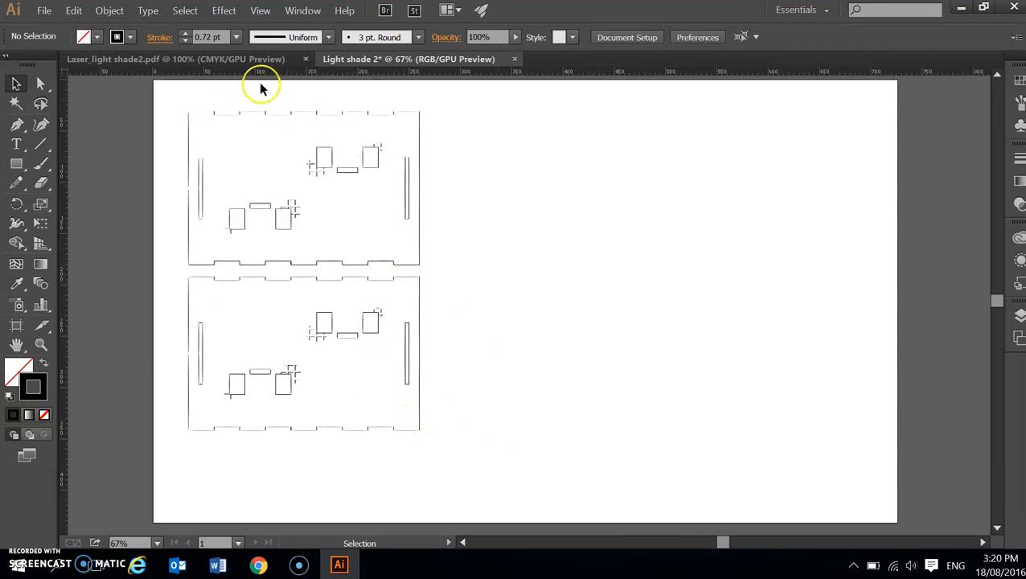
# Try to set the stroke to RGB Red at 0.001 pt with no artwork selected, checking a lower-edge segment of the lower panel.
pyautogui.click(131, 37)
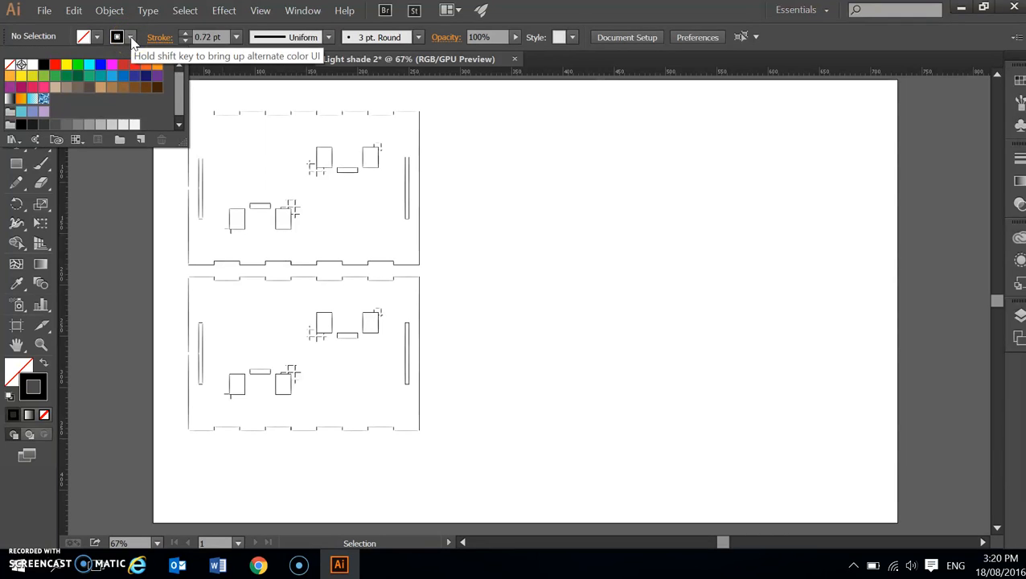
pyautogui.click(54, 66)
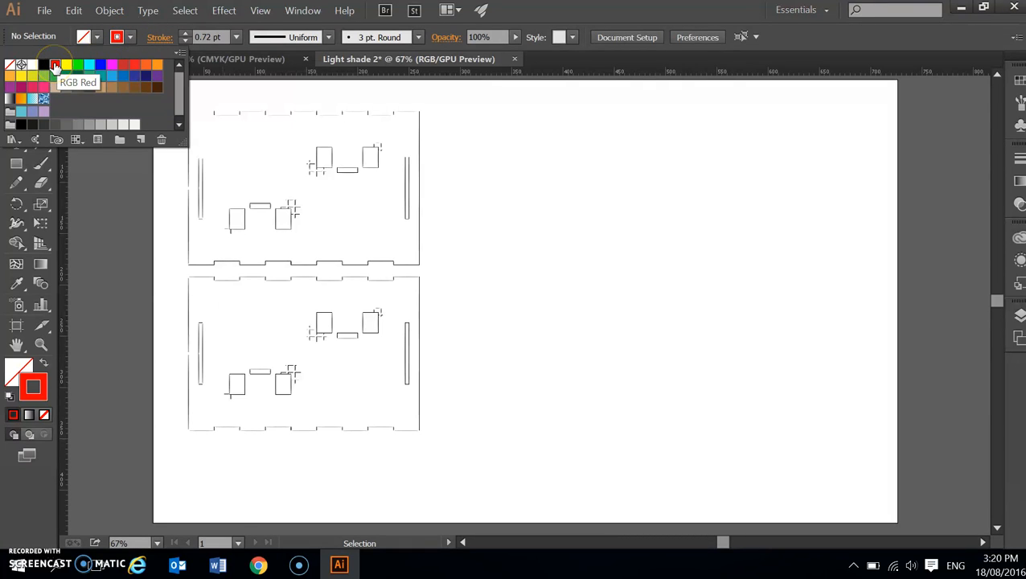
pyautogui.click(96, 37)
pyautogui.click(97, 38)
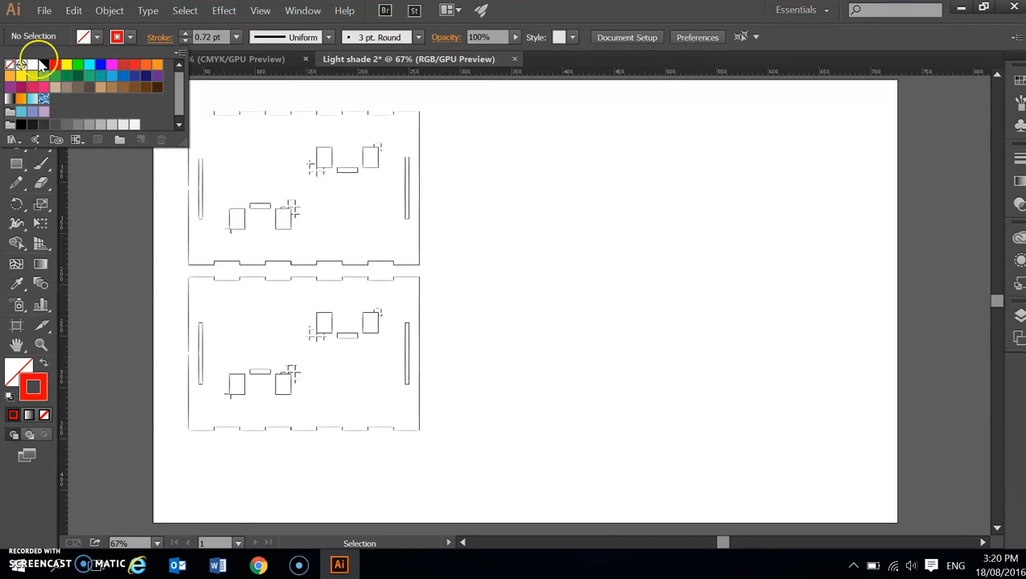
pyautogui.click(208, 37)
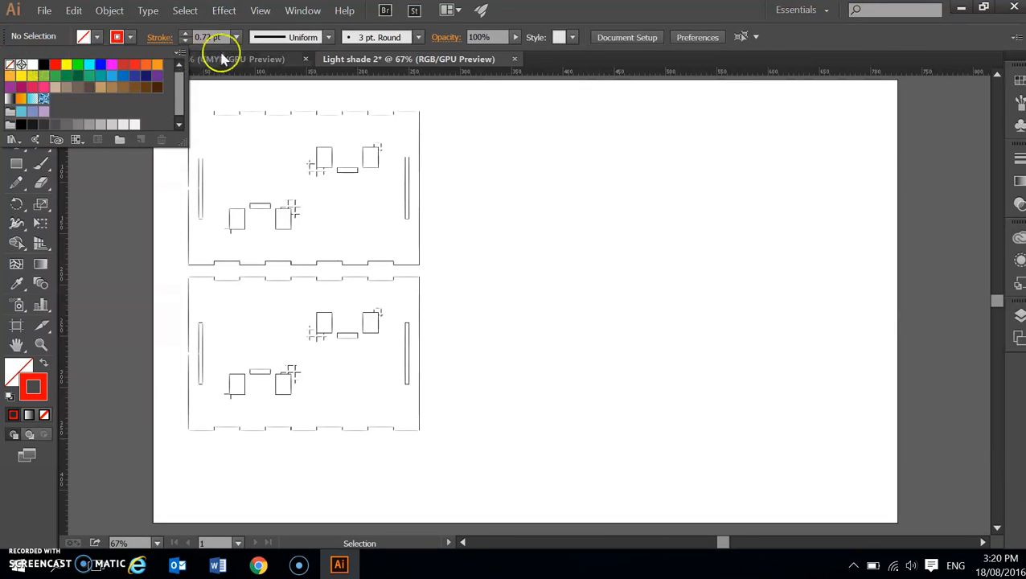
pyautogui.click(213, 37)
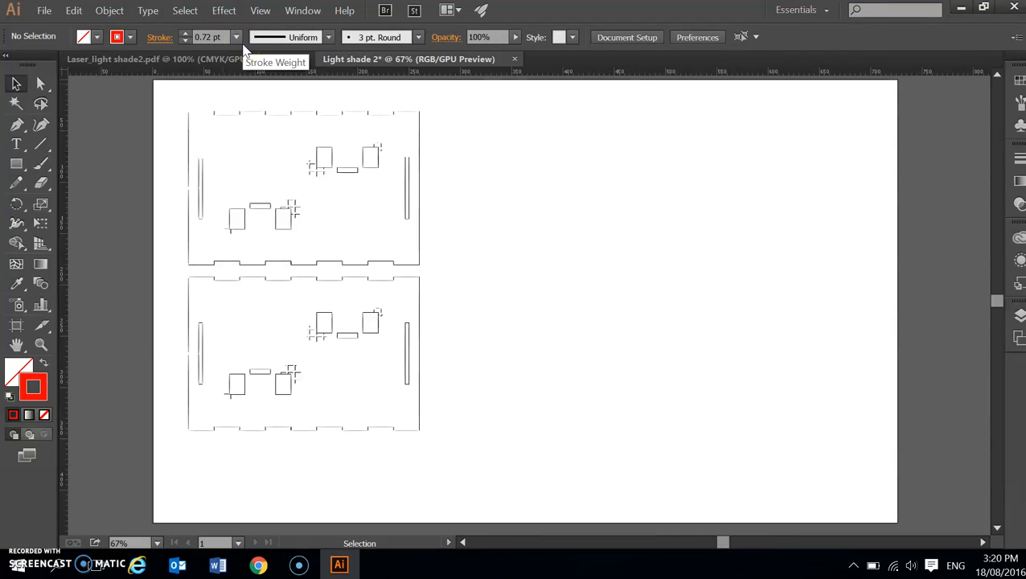
pyautogui.click(204, 37)
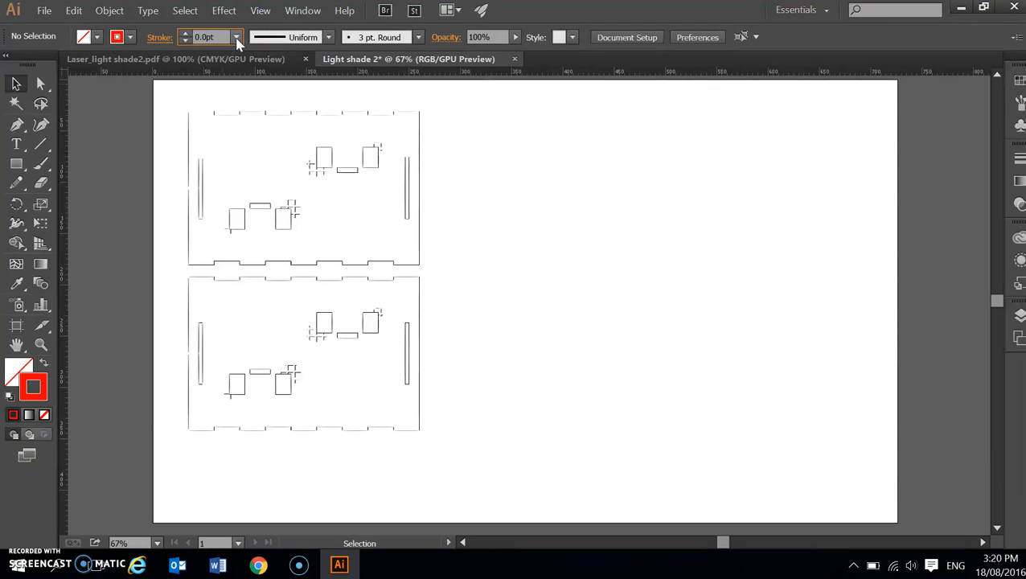
pyautogui.click(453, 317)
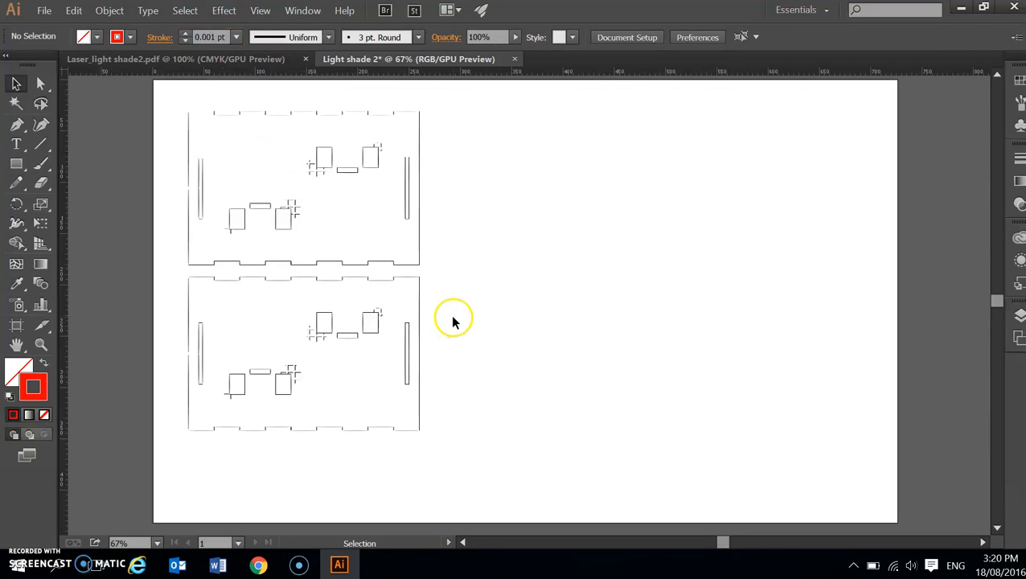
pyautogui.click(403, 434)
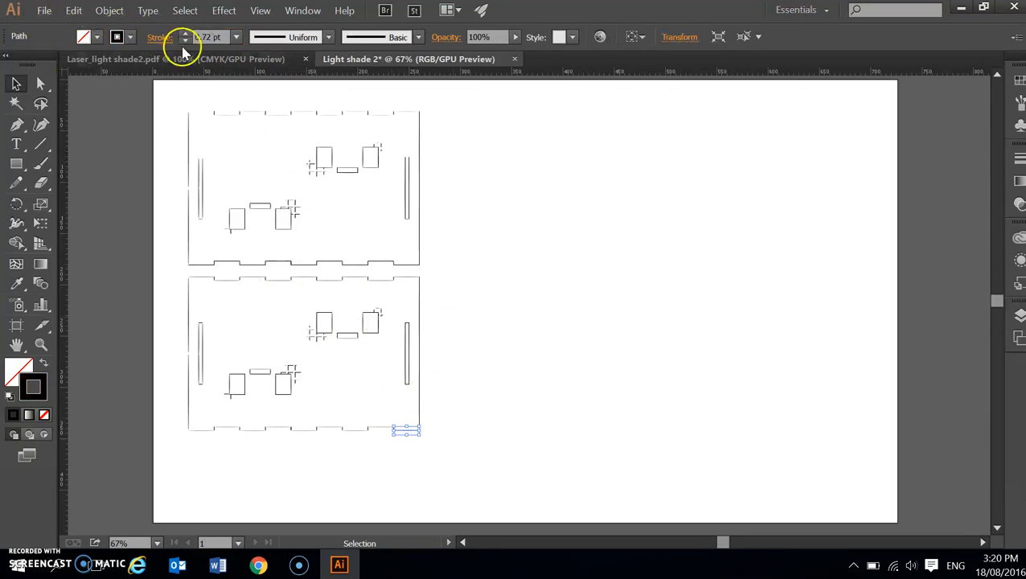
pyautogui.click(460, 441)
# Give all the artwork of both panels an RGB Red stroke of 0.001 pt and check it on one edge segment.
pyautogui.moveTo(496, 456)
pyautogui.mouseDown()
pyautogui.moveTo(340, 227)
pyautogui.moveTo(172, 97)
pyautogui.mouseUp()
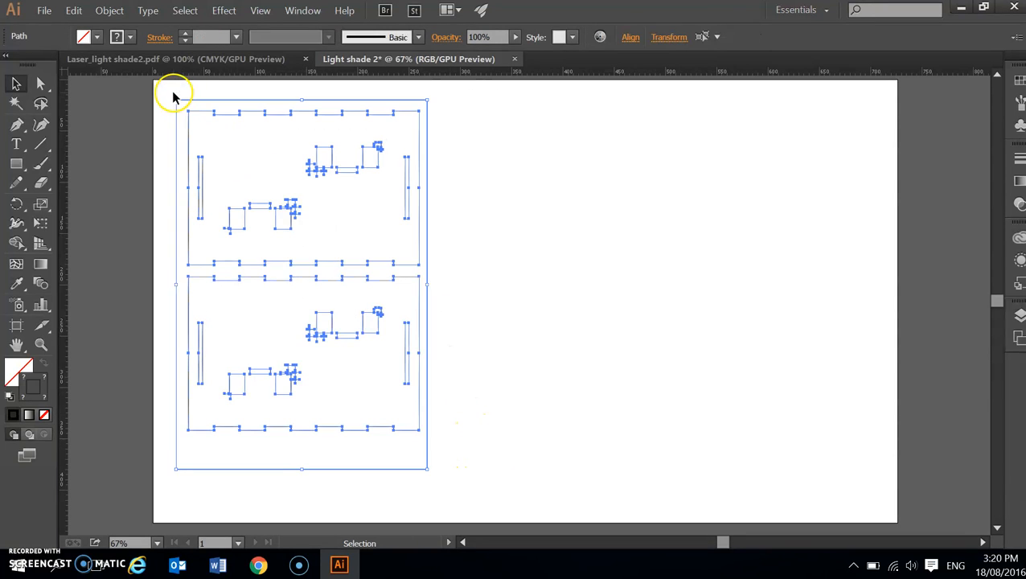
pyautogui.click(130, 37)
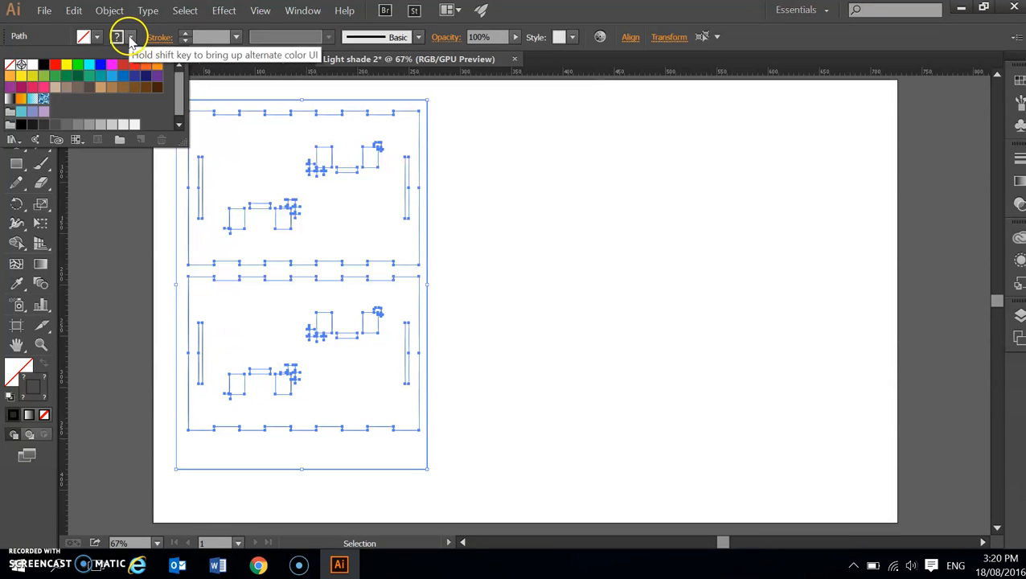
pyautogui.click(55, 65)
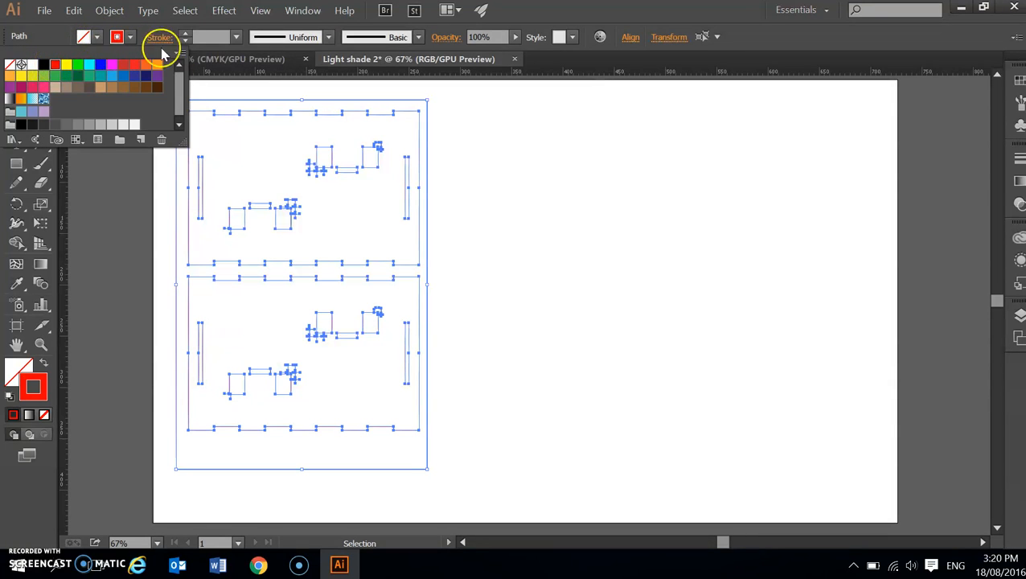
pyautogui.click(200, 37)
pyautogui.click(213, 37)
pyautogui.write('0.001')
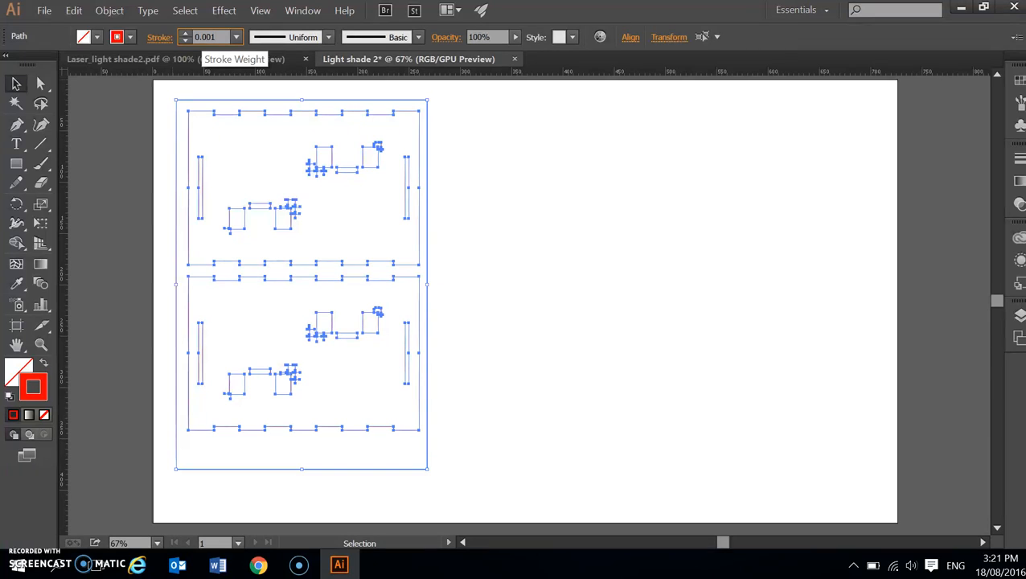
pyautogui.click(464, 306)
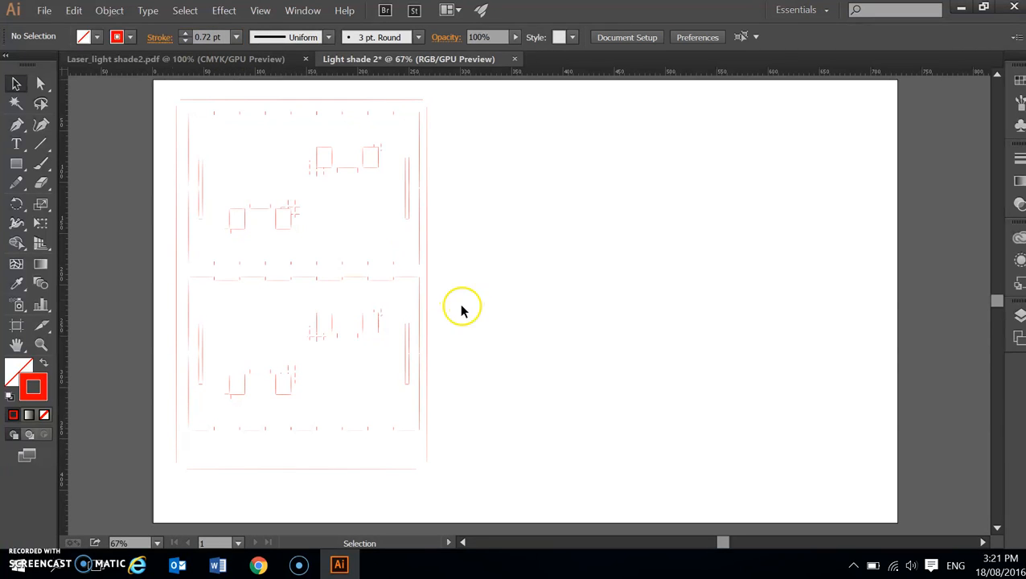
pyautogui.click(330, 265)
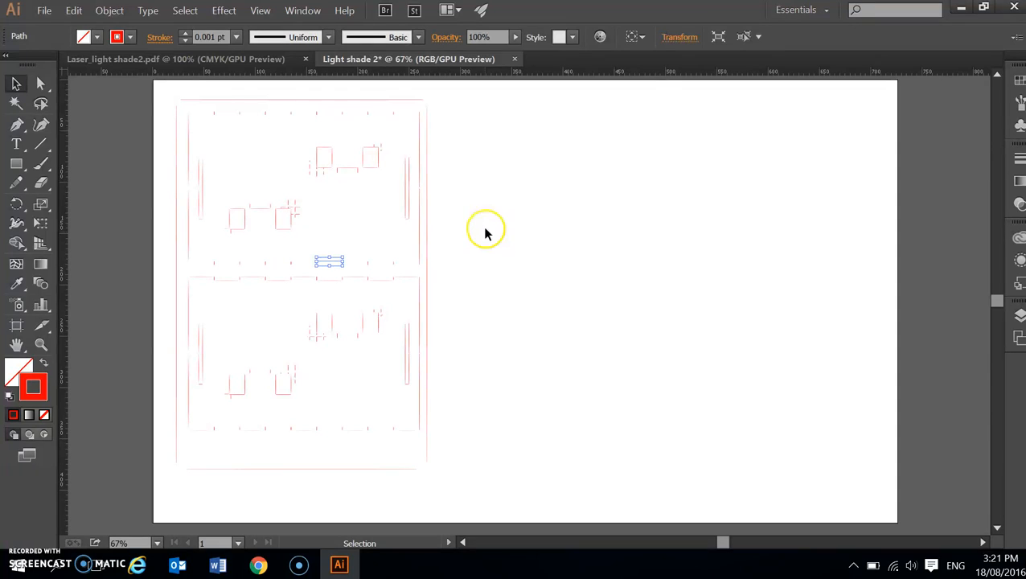
pyautogui.click(492, 189)
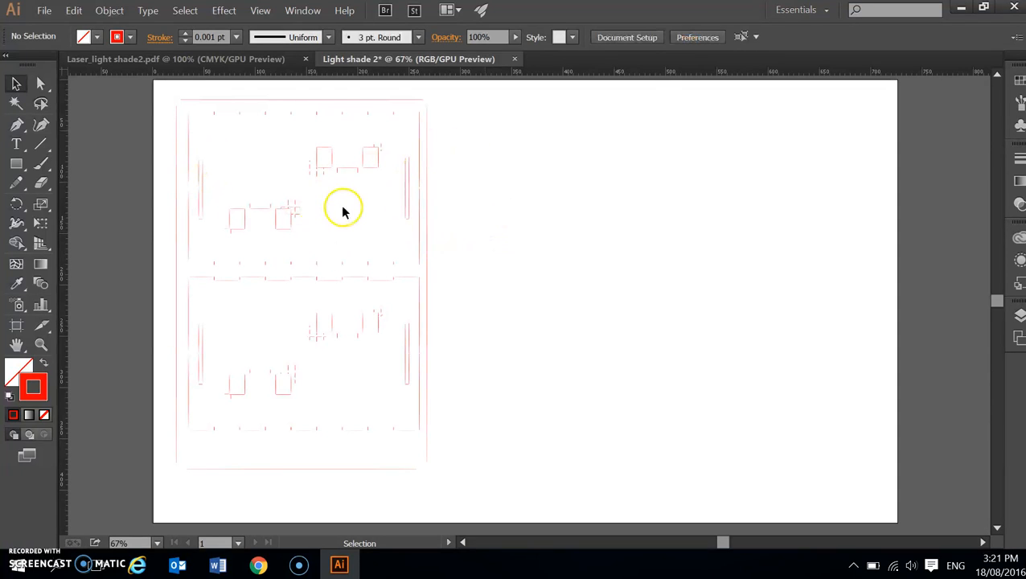
# Set stroke and fill to black for the leftmost small crossing lines beside the lower panel's upper cutouts.
pyautogui.scroll(1, 335, 197)
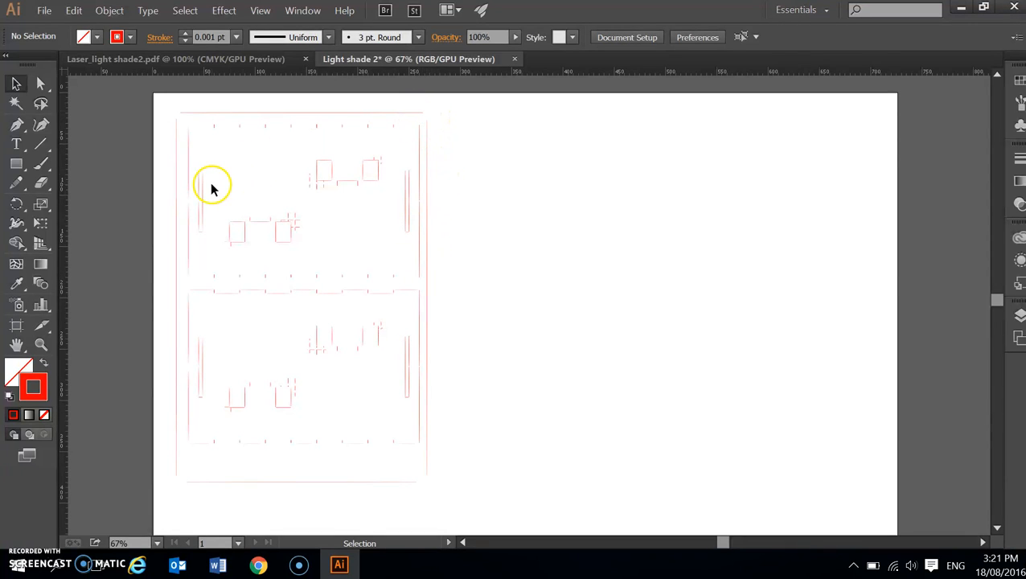
pyautogui.scroll(1, 212, 186)
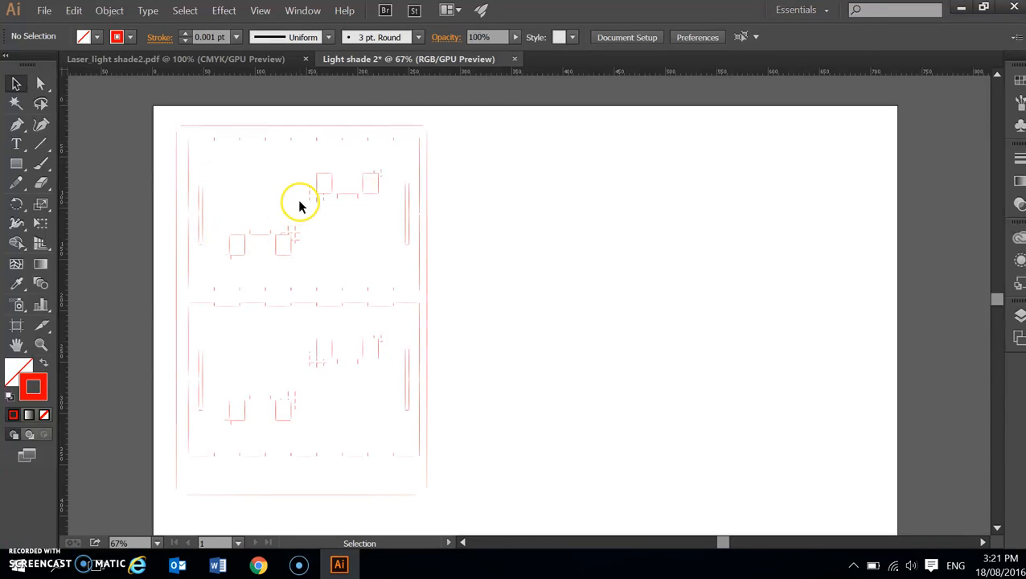
pyautogui.scroll(1, 319, 215)
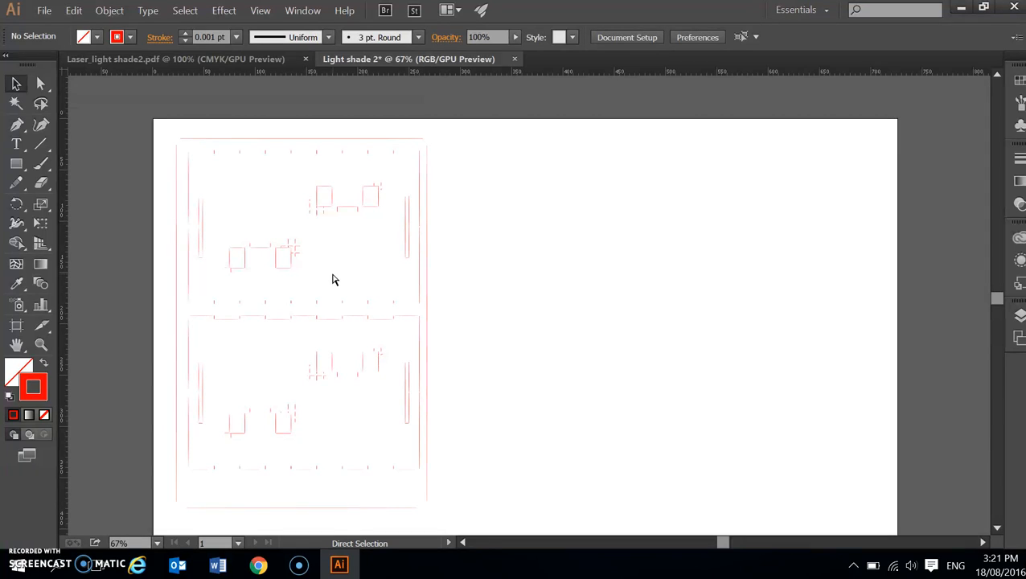
pyautogui.hotkey('ctrl', '+')
pyautogui.hotkey('ctrl', '+')
pyautogui.hotkey('ctrl', '+')
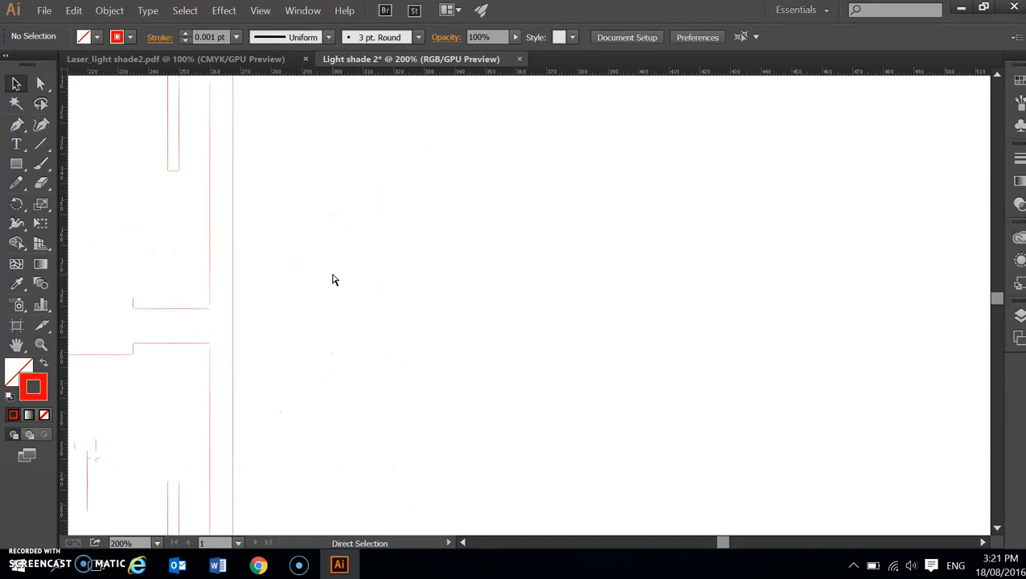
pyautogui.moveTo(721, 543)
pyautogui.mouseDown()
pyautogui.moveTo(702, 553)
pyautogui.moveTo(712, 543)
pyautogui.mouseUp()
pyautogui.scroll(-1, 529, 432)
pyautogui.scroll(-2, 526, 431)
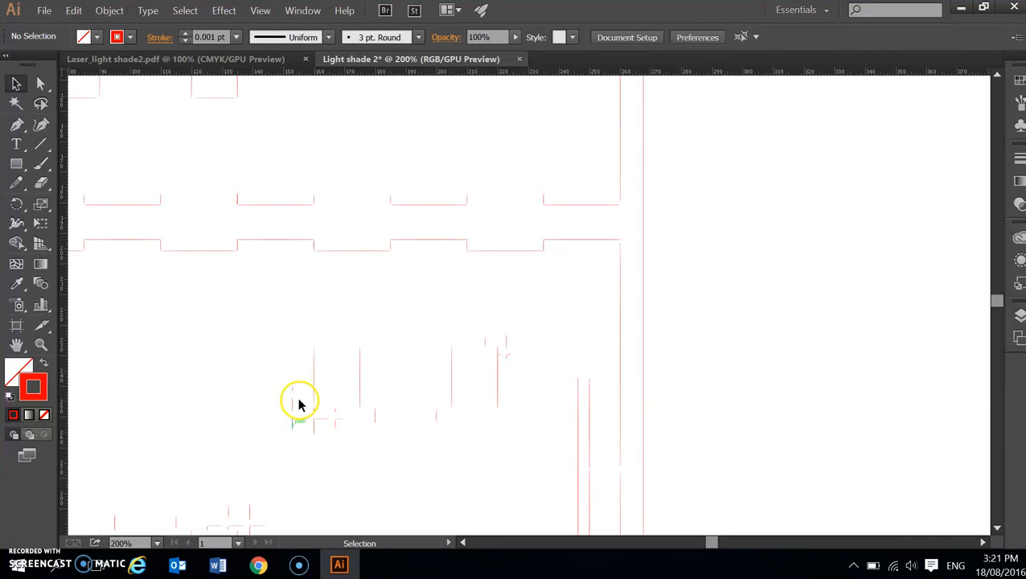
pyautogui.moveTo(300, 427); pyautogui.dragTo(275, 386)
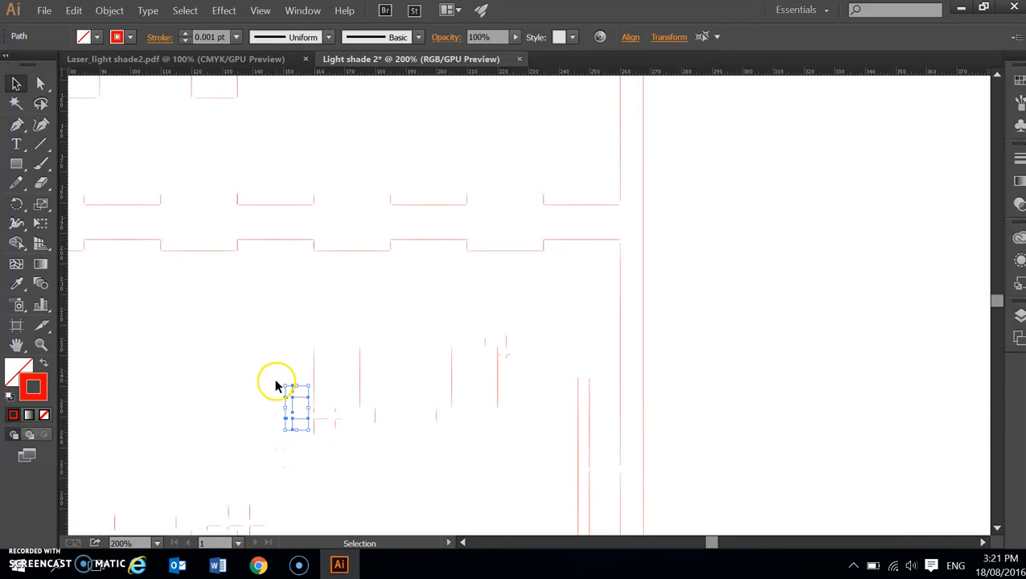
pyautogui.click(128, 38)
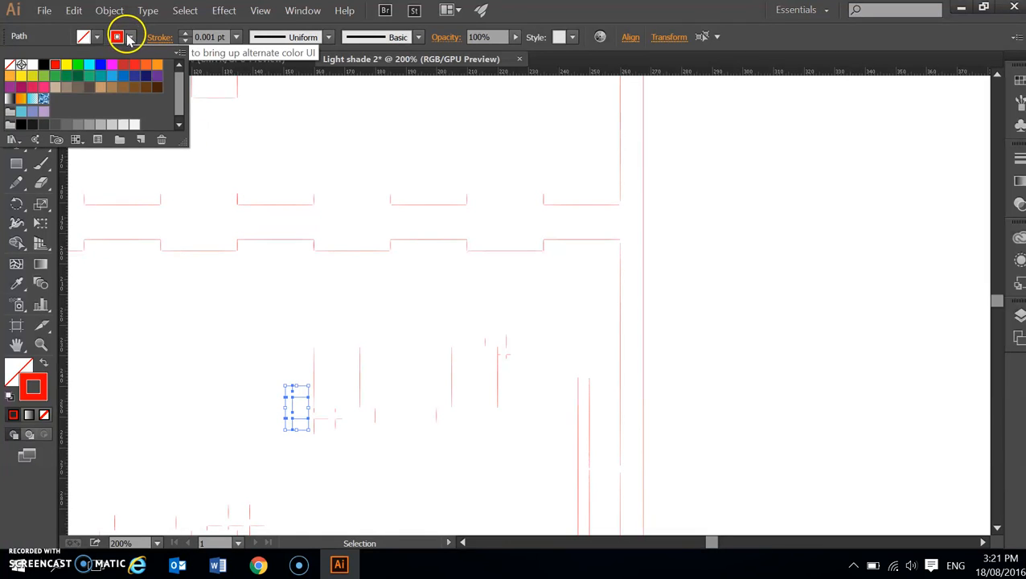
pyautogui.click(43, 65)
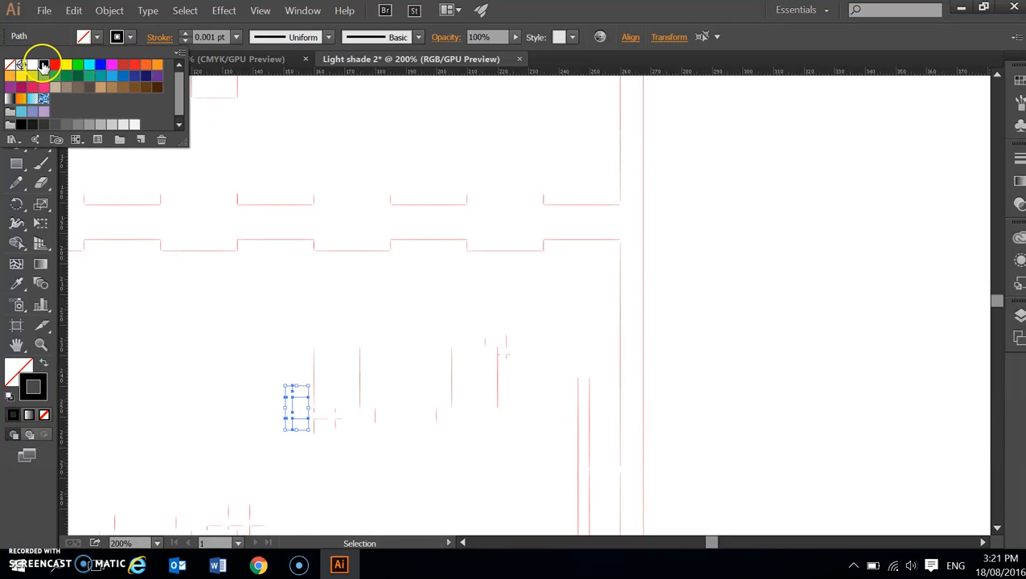
pyautogui.click(97, 38)
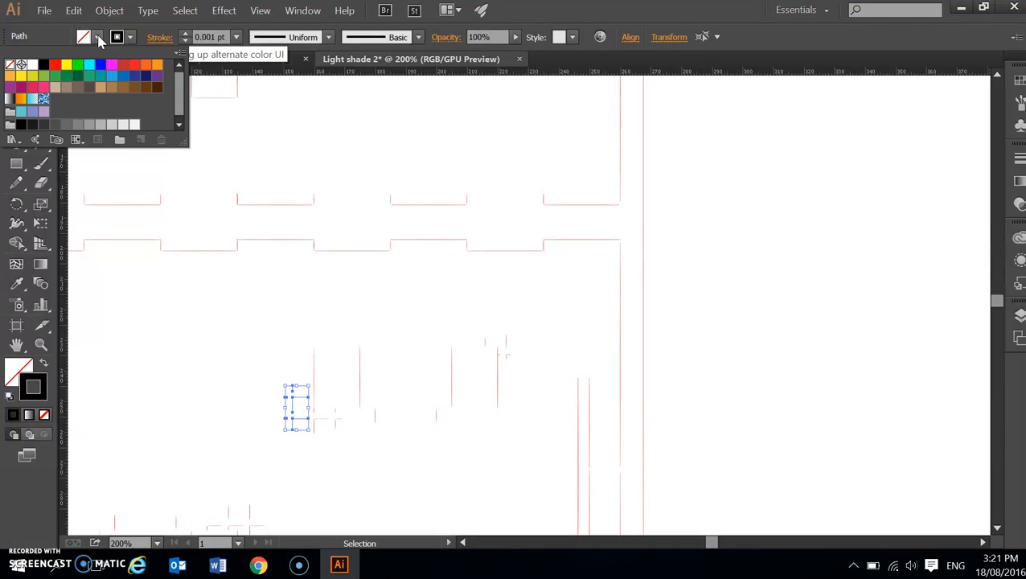
pyautogui.click(43, 64)
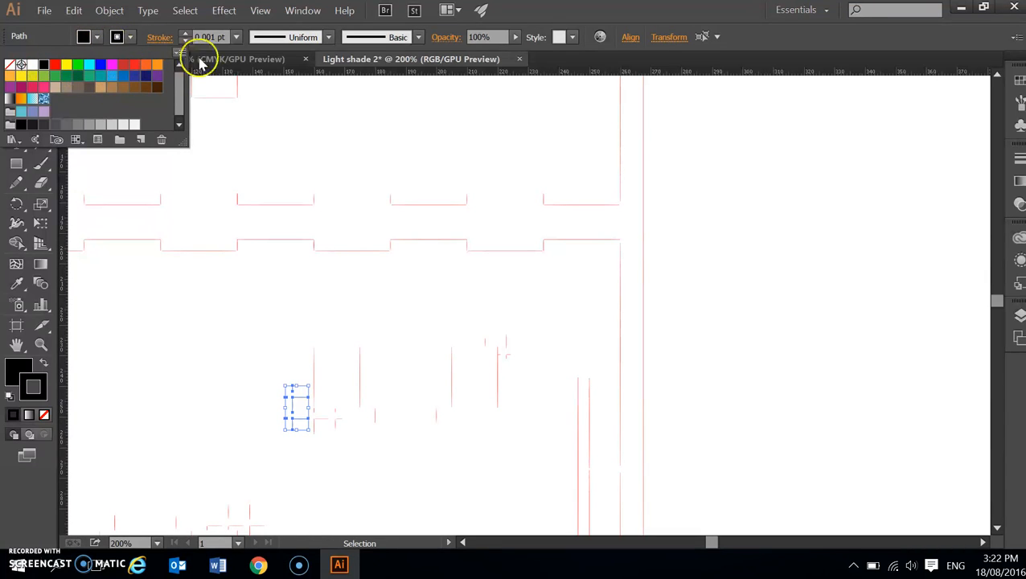
# Set the stroke weight of the selected small crossing lines to 0.25 pt and clear the selection.
pyautogui.click(237, 38)
pyautogui.click(237, 37)
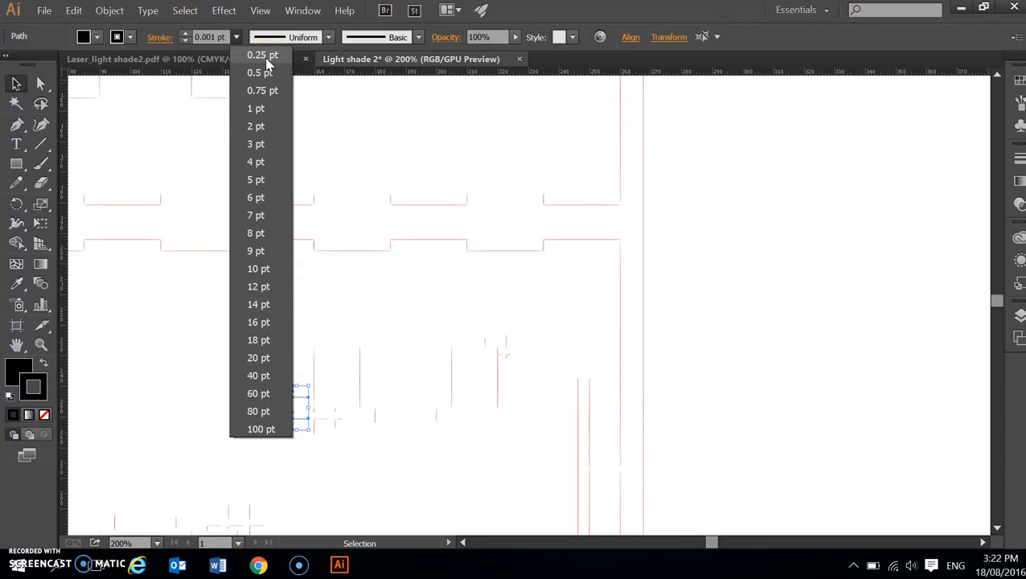
pyautogui.click(262, 55)
pyautogui.click(358, 483)
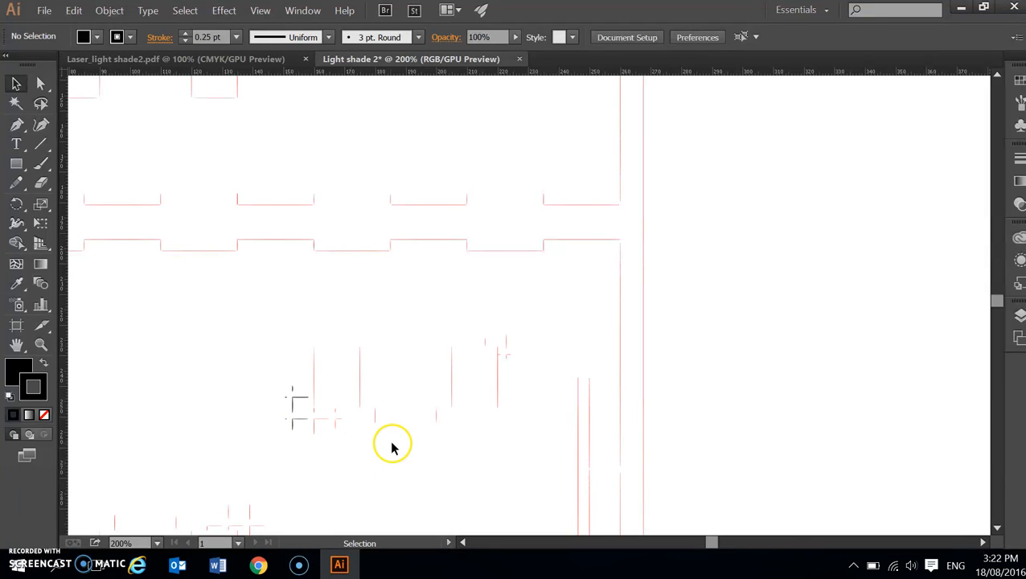
pyautogui.moveTo(397, 442); pyautogui.dragTo(301, 412)
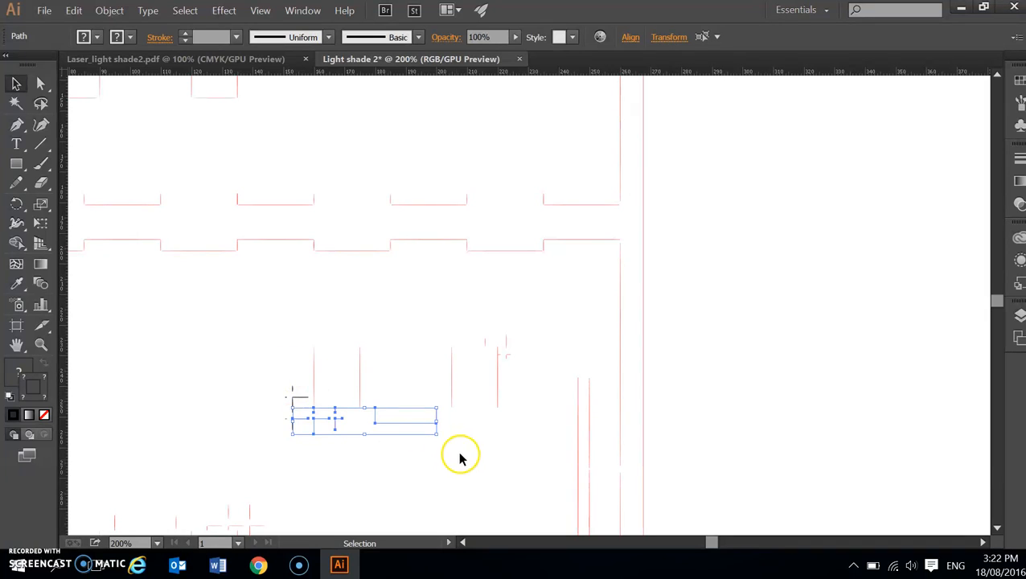
pyautogui.moveTo(522, 368); pyautogui.dragTo(501, 315)
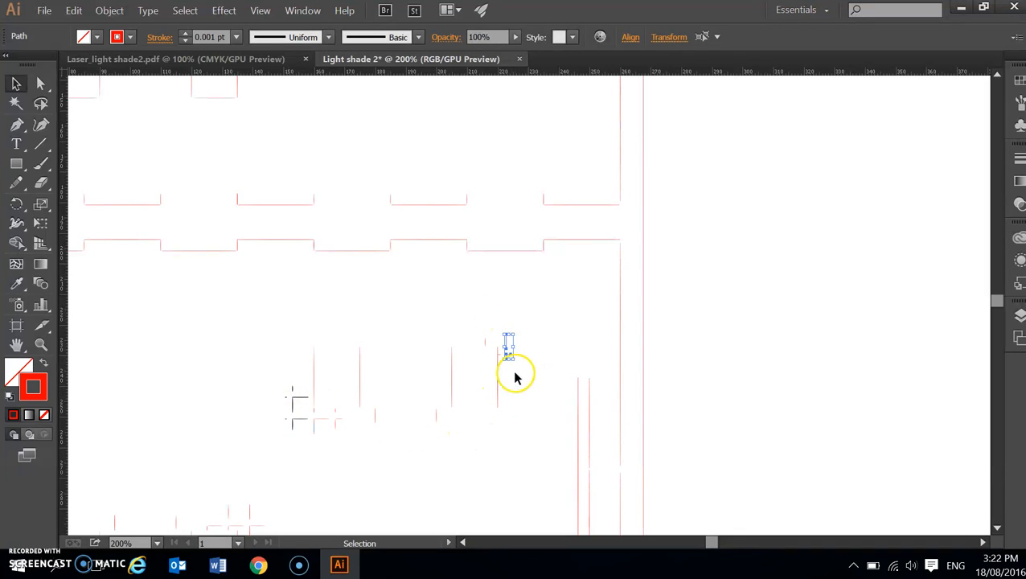
pyautogui.moveTo(477, 440); pyautogui.dragTo(314, 415)
pyautogui.press('v')
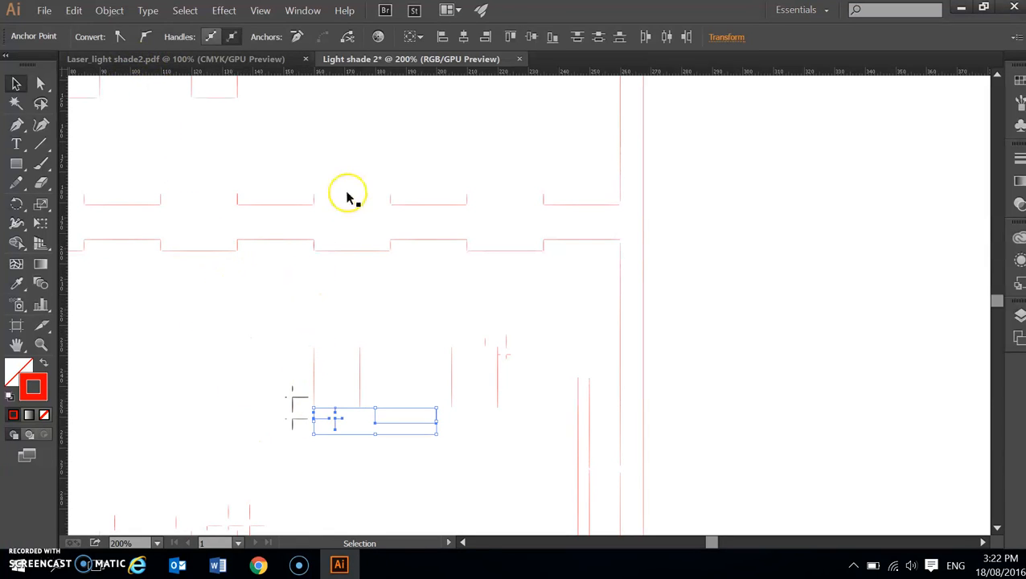
pyautogui.click(450, 473)
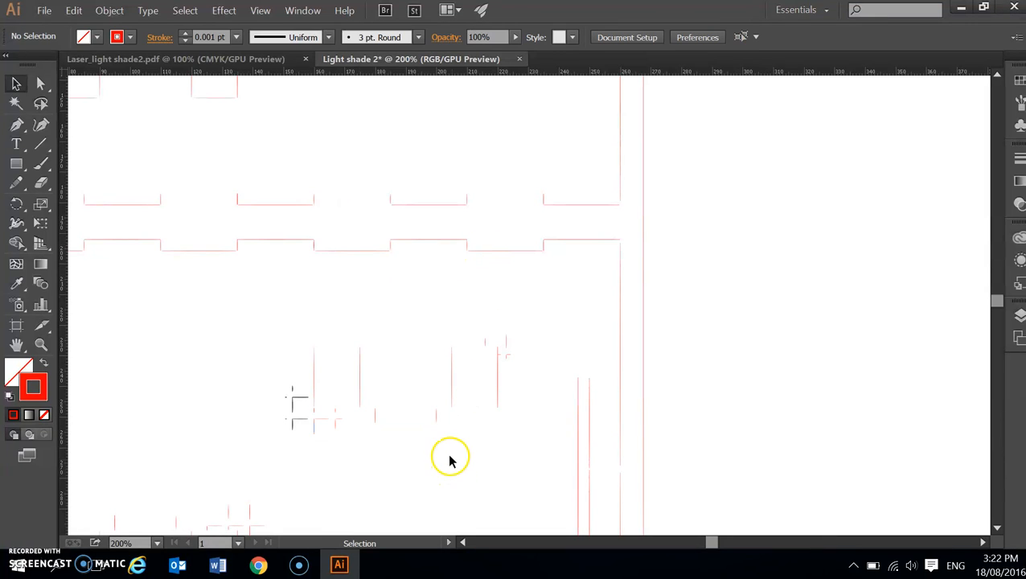
# Set stroke and fill to black for the remaining crossing lines and narrow slot just below the lower panel's upper cutouts.
pyautogui.moveTo(398, 451); pyautogui.dragTo(310, 415)
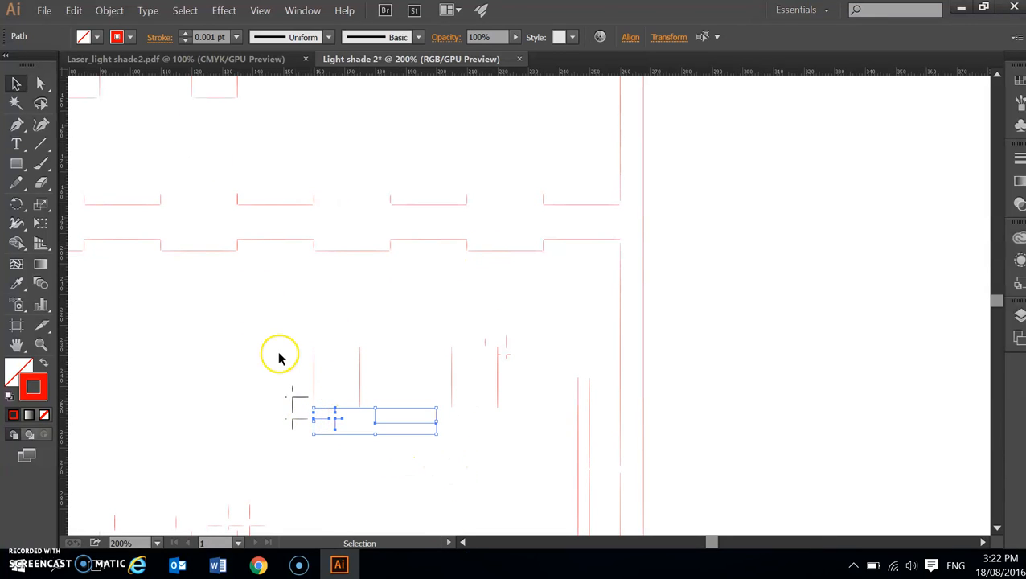
pyautogui.click(130, 37)
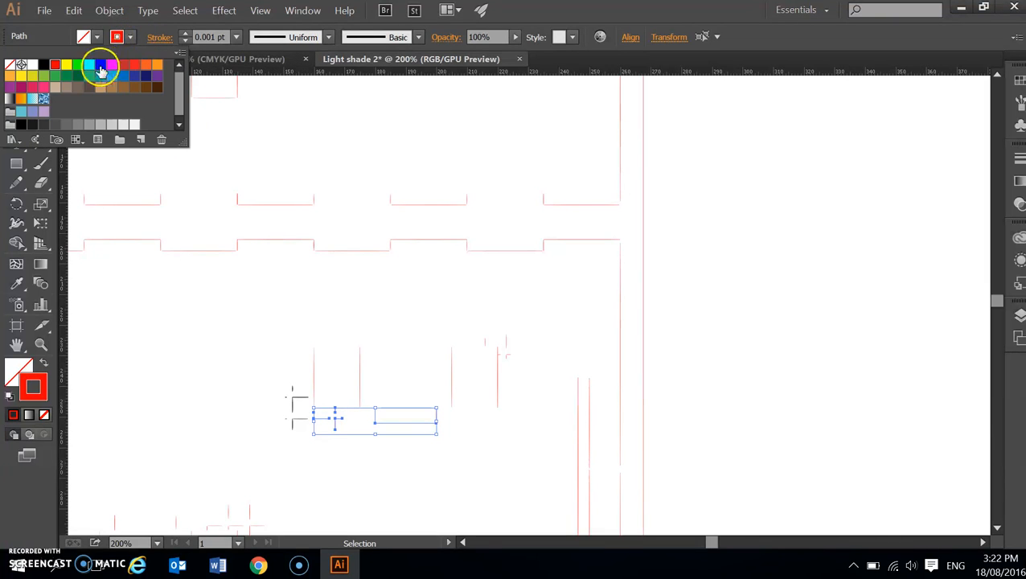
pyautogui.click(44, 66)
pyautogui.click(97, 37)
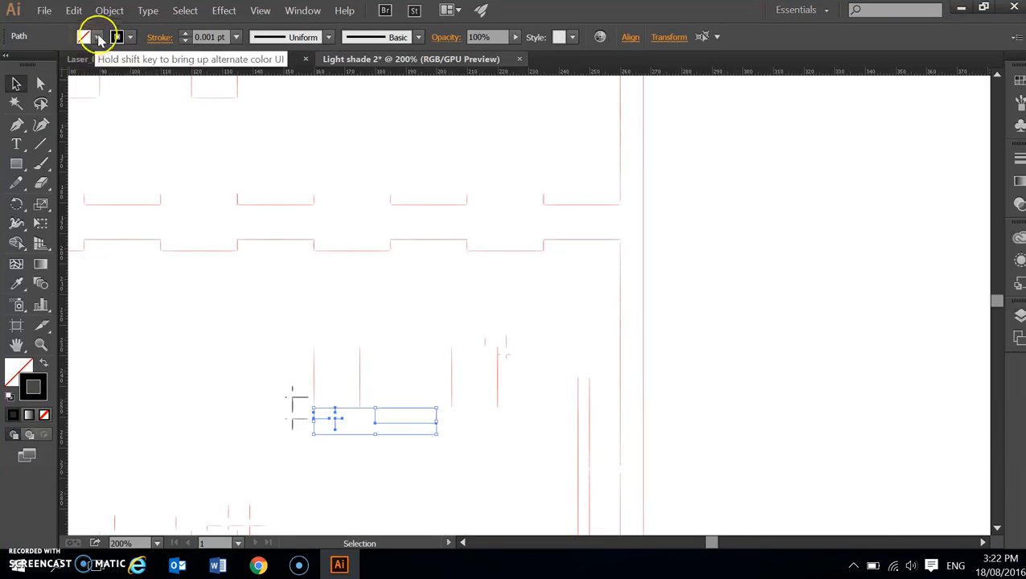
pyautogui.click(97, 37)
pyautogui.click(44, 65)
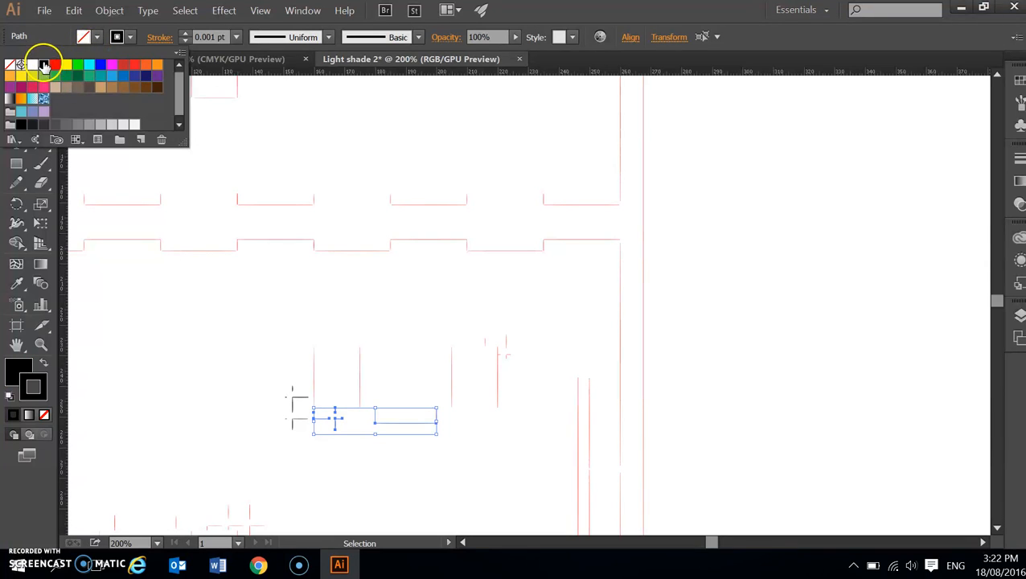
# Set the stroke weight of the selected crossing lines and narrow slot to 0.25 pt and clear the selection.
pyautogui.click(236, 37)
pyautogui.click(236, 37)
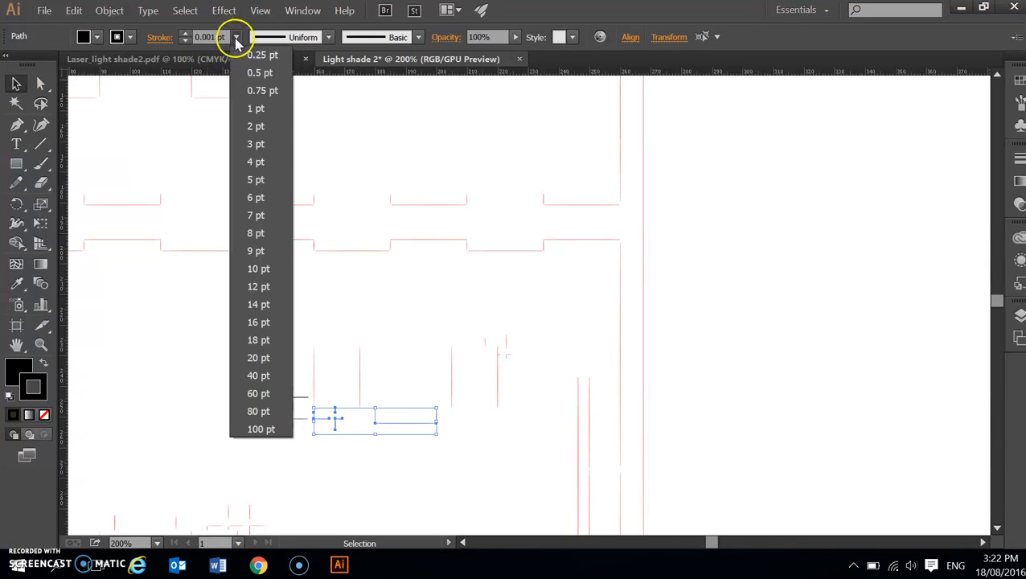
pyautogui.click(256, 55)
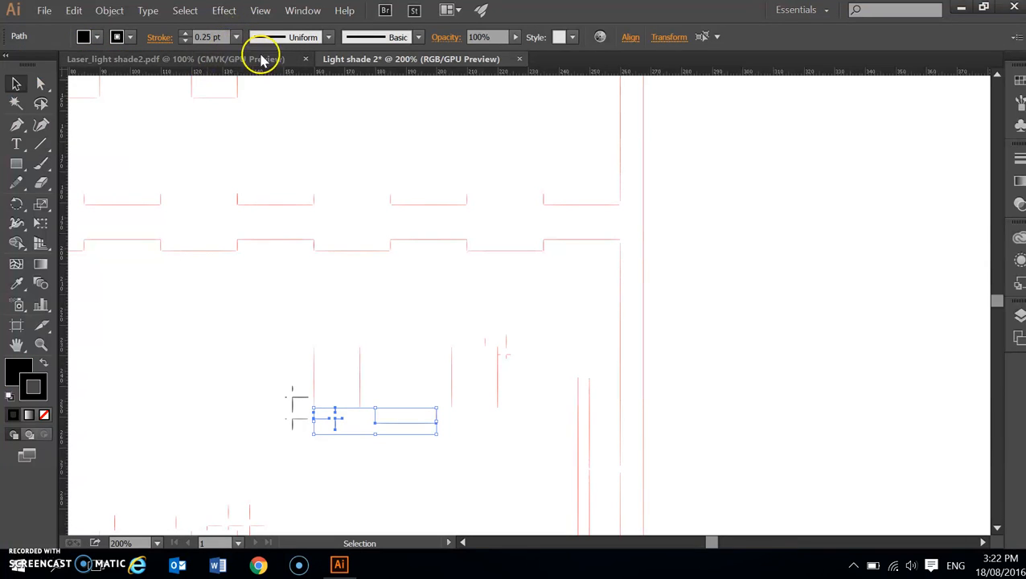
pyautogui.click(404, 484)
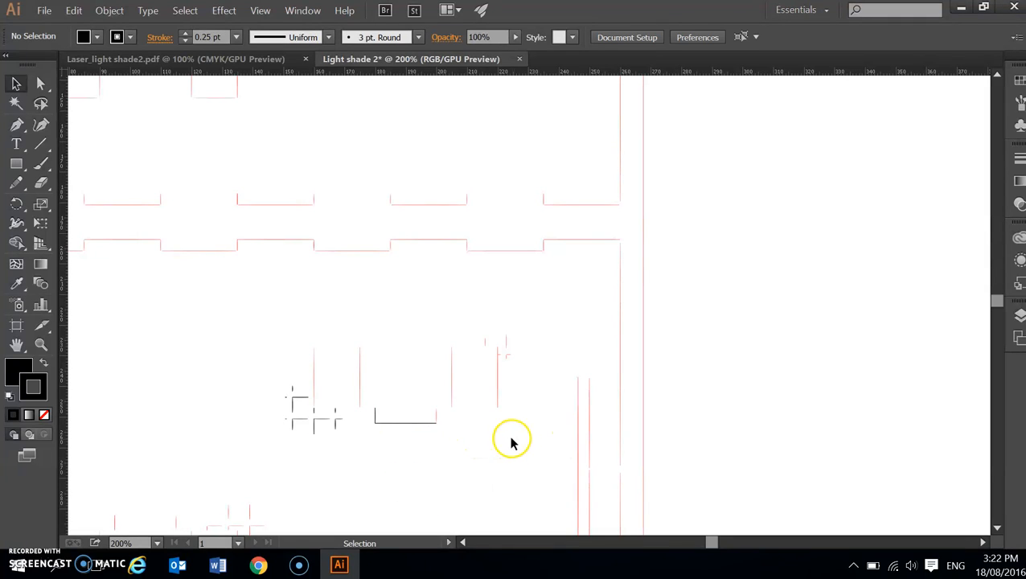
# Give the narrow slot and the adjoining upper-right cutout of the lower panel an RGB Red stroke with no fill.
pyautogui.click(435, 416)
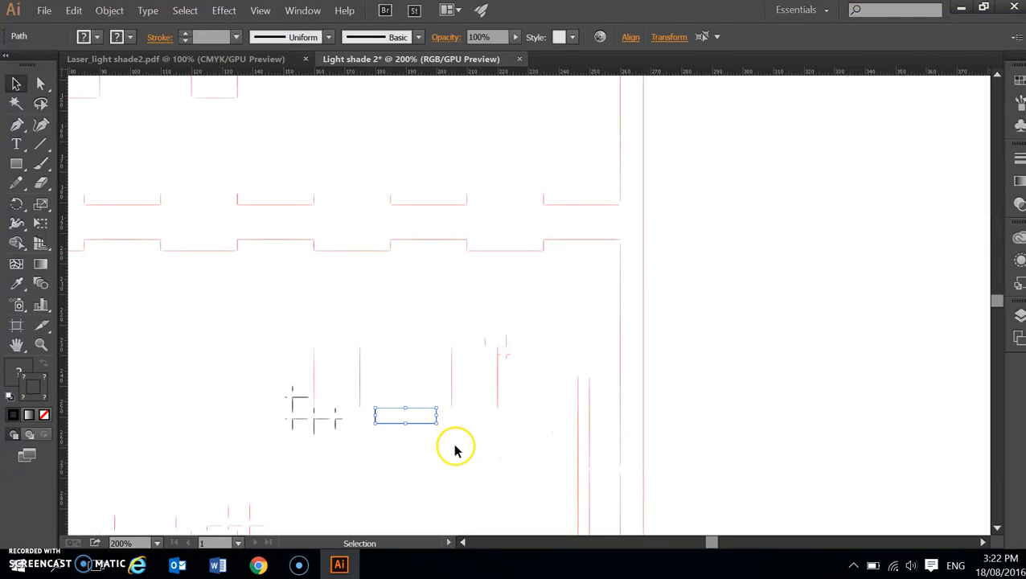
pyautogui.moveTo(452, 443); pyautogui.dragTo(369, 403)
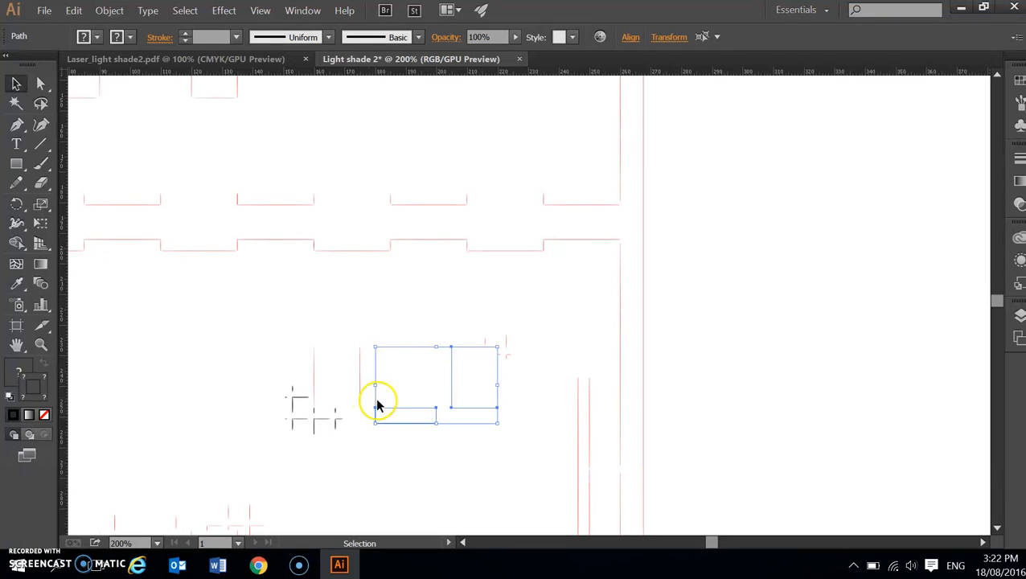
pyautogui.click(129, 37)
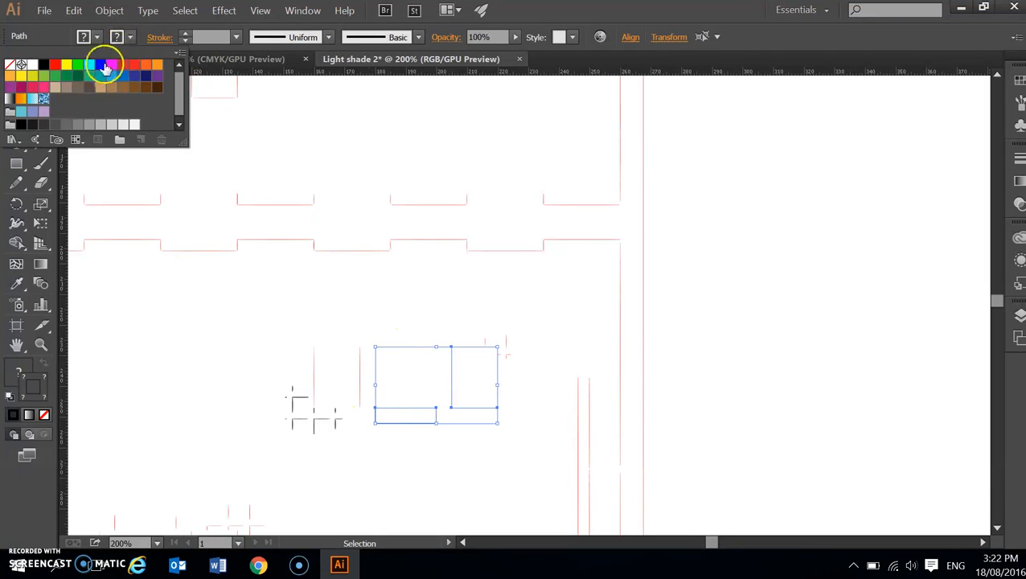
pyautogui.click(55, 65)
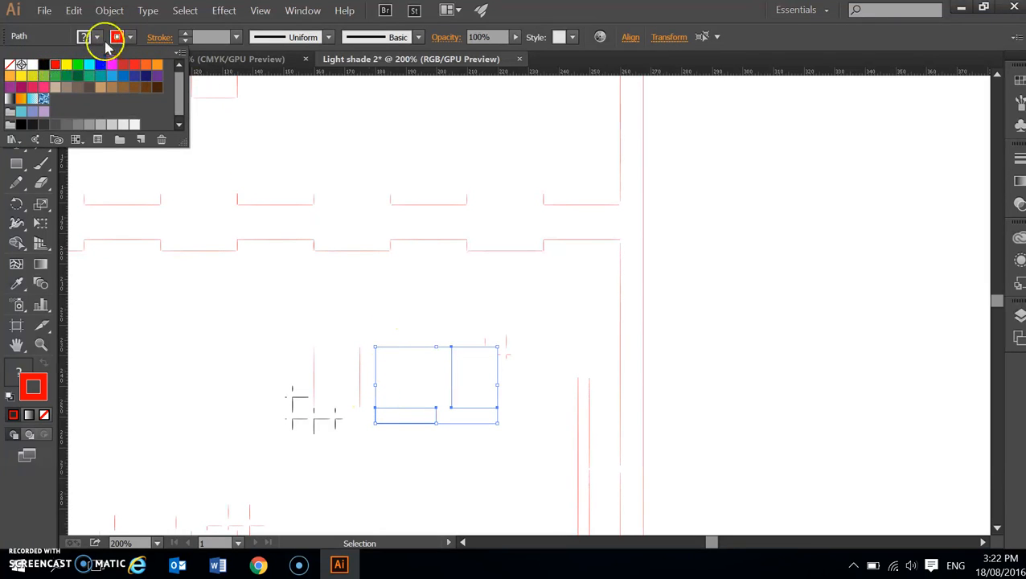
pyautogui.click(97, 37)
pyautogui.click(97, 37)
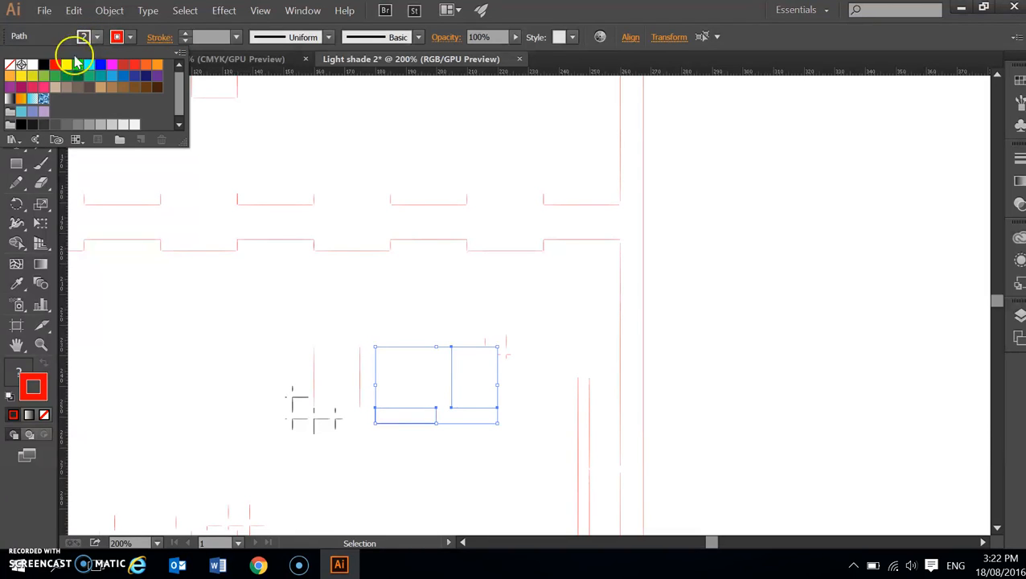
pyautogui.click(14, 66)
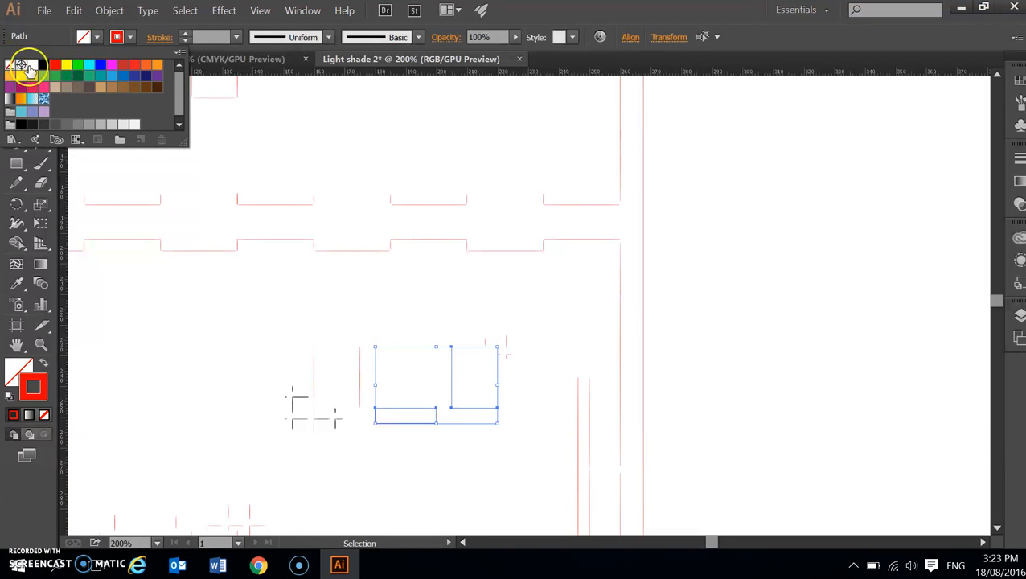
# Set the stroke weight of the selected slot and cutout to 0.001 pt and clear the selection.
pyautogui.click(237, 38)
pyautogui.click(237, 38)
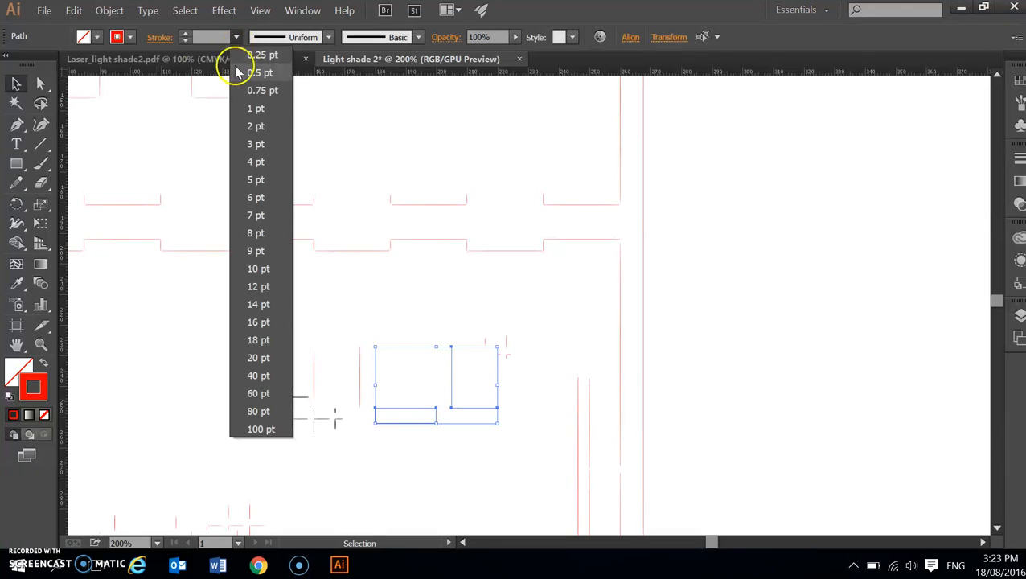
pyautogui.click(215, 36)
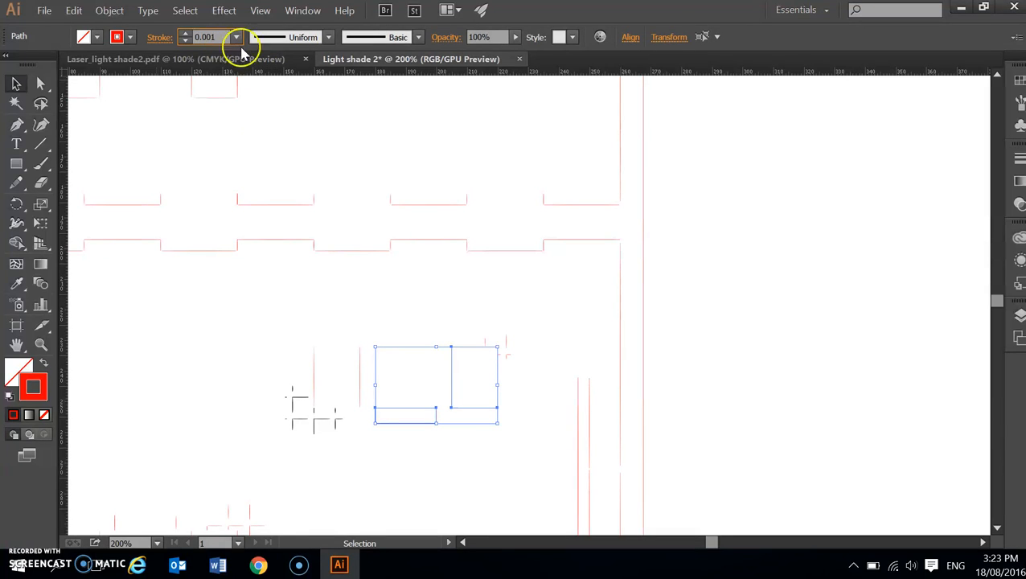
pyautogui.click(286, 311)
pyautogui.scroll(-1, 534, 430)
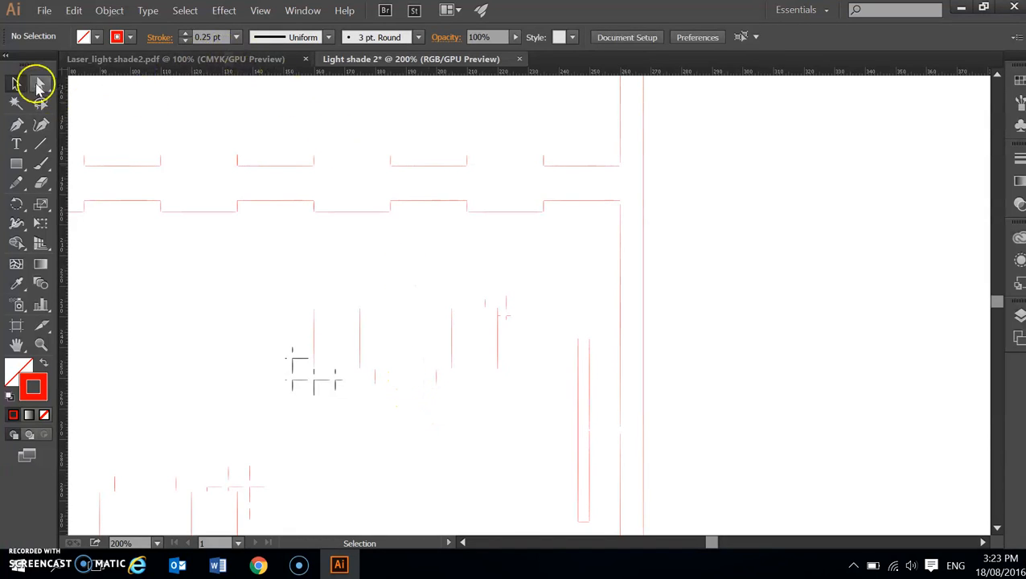
# Check the stroke settings of the slot's upper line and inspect the rest of the lower panel down to its outer border.
pyautogui.click(404, 391)
pyautogui.moveTo(401, 374); pyautogui.dragTo(400, 367)
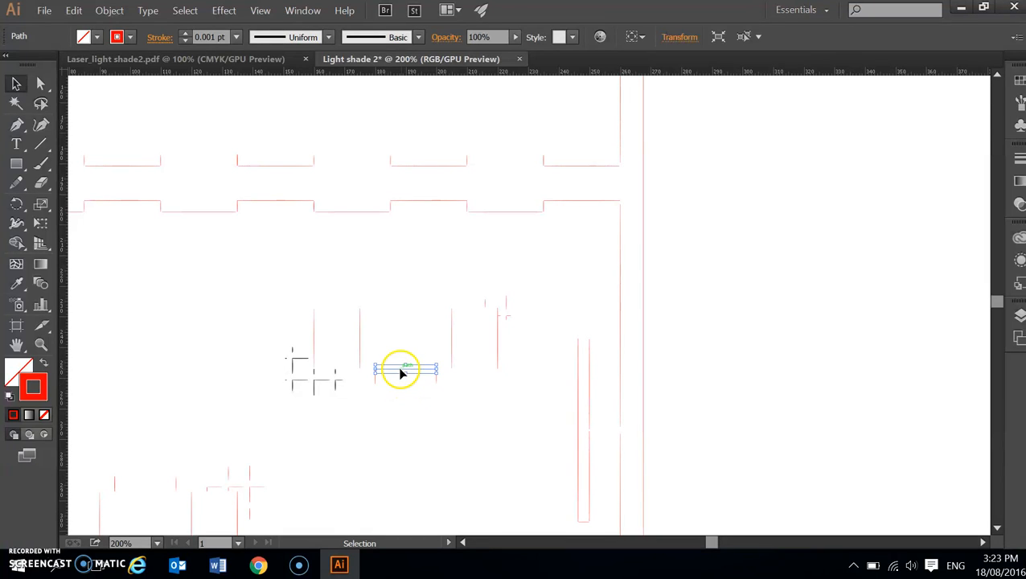
pyautogui.scroll(-2, 500, 406)
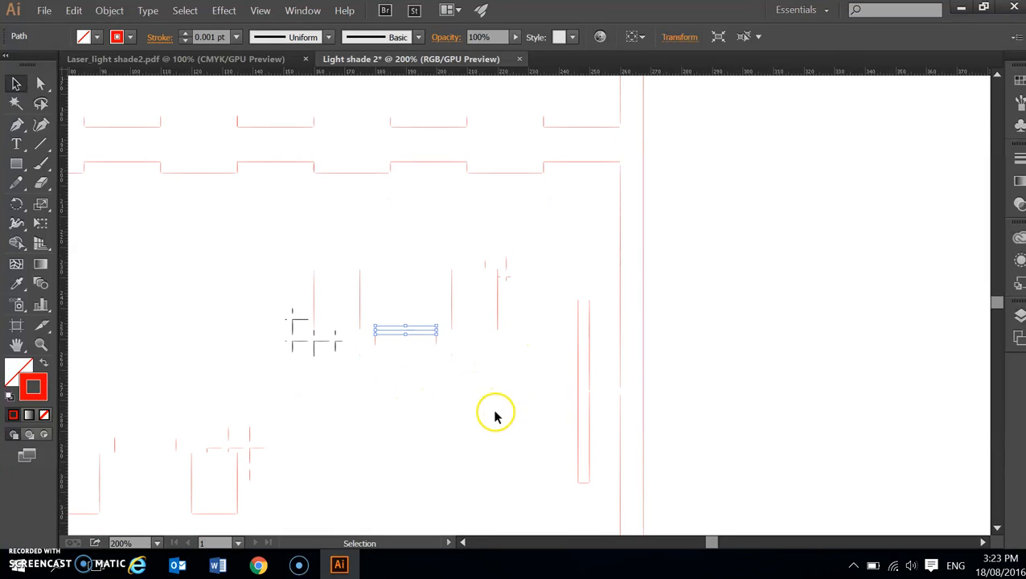
pyautogui.scroll(-3, 497, 450)
pyautogui.scroll(-6, 508, 515)
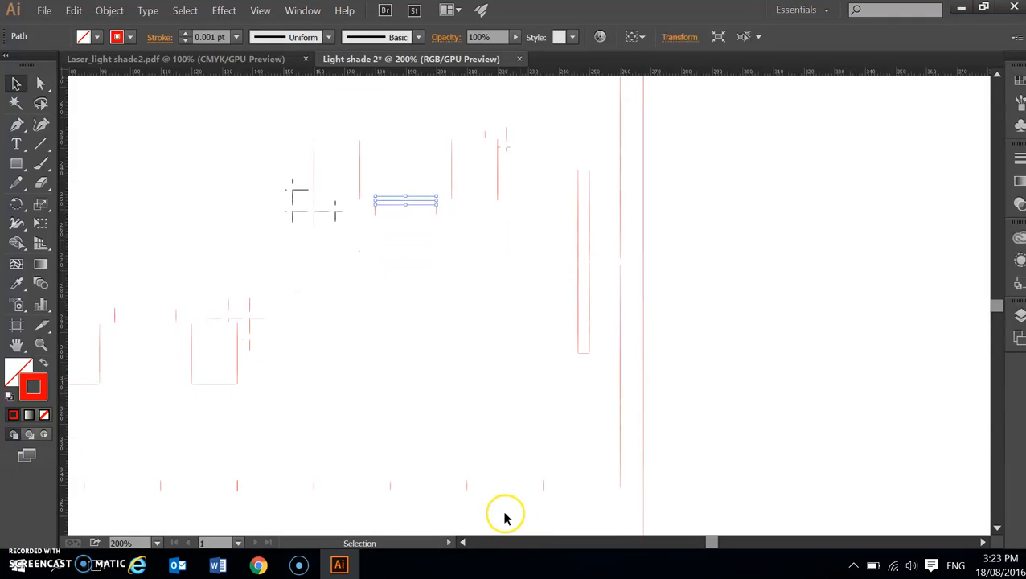
pyautogui.scroll(-3, 530, 435)
pyautogui.scroll(-2, 531, 435)
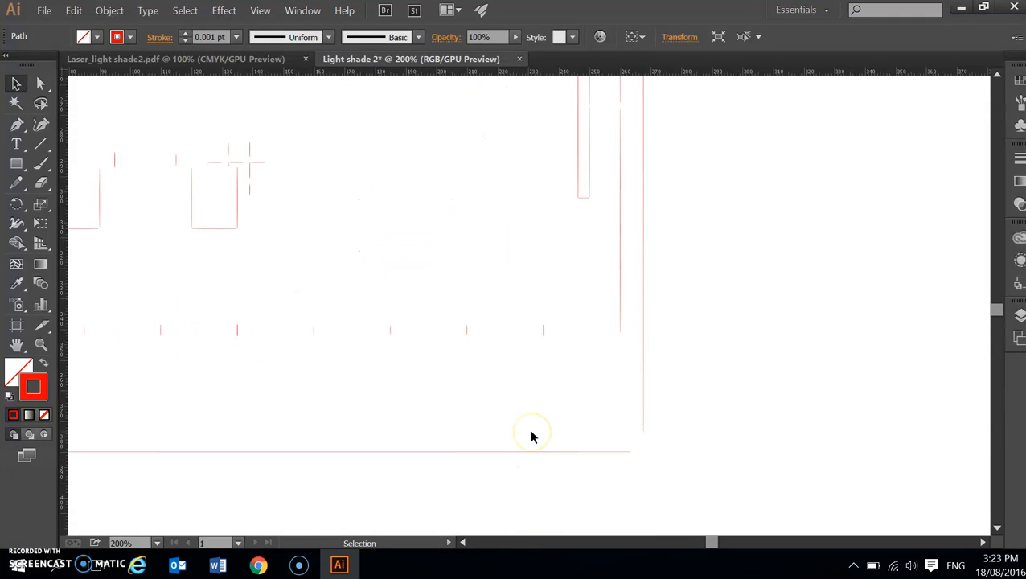
pyautogui.scroll(-2, 554, 437)
pyautogui.scroll(4, 557, 435)
pyautogui.scroll(6, 714, 399)
pyautogui.click(322, 370)
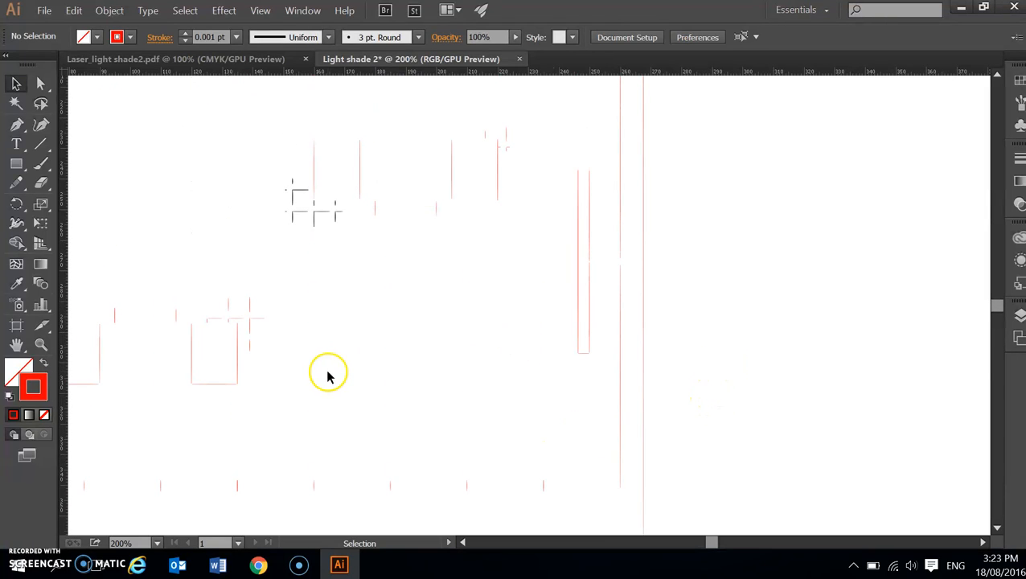
# Save the document to the Desktop as Light shade 2 in Adobe Illustrator (*.AI) format with the Illustrator CC version.
pyautogui.click(44, 10)
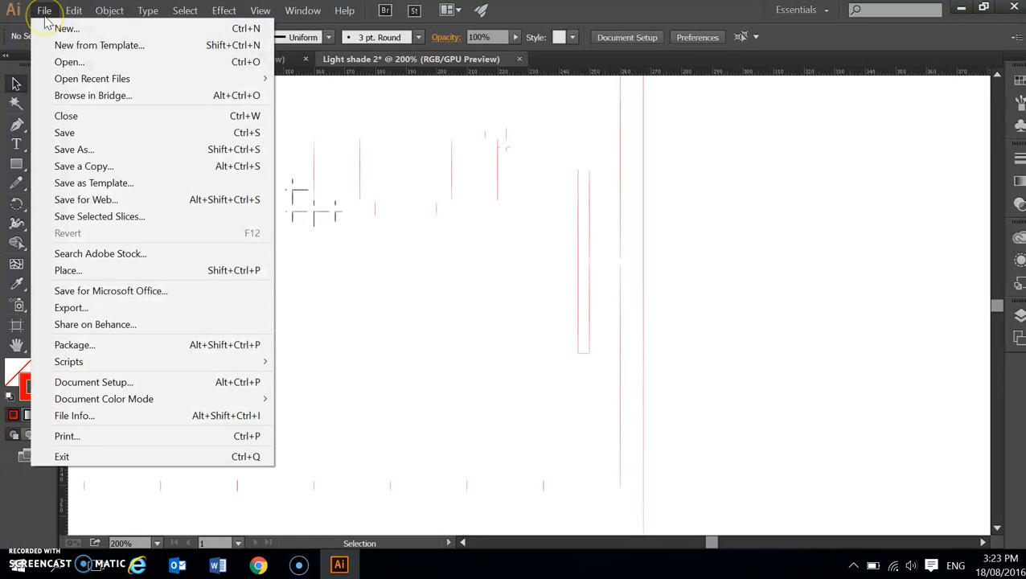
pyautogui.click(71, 149)
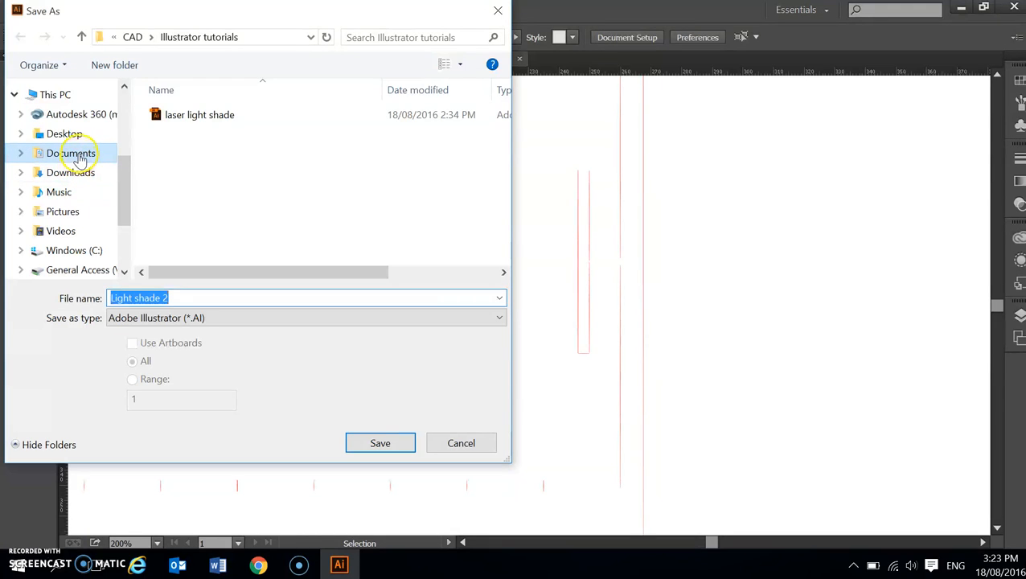
pyautogui.click(66, 134)
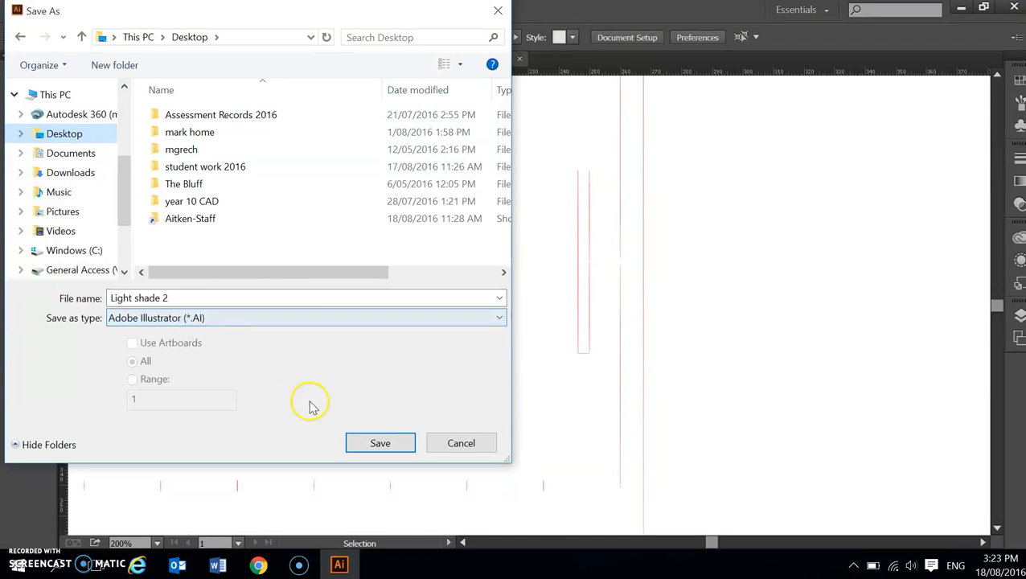
pyautogui.click(362, 444)
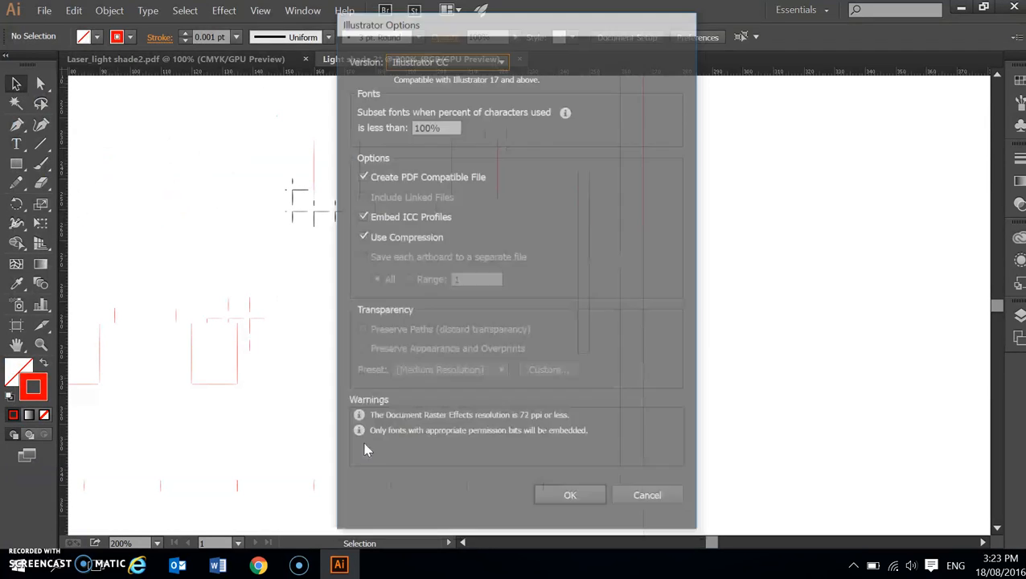
pyautogui.click(567, 499)
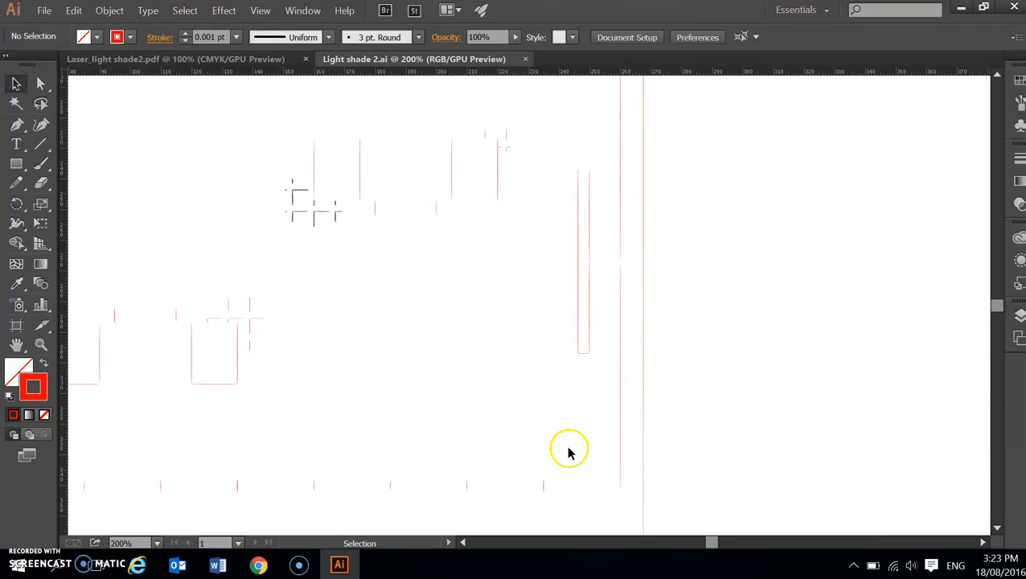
# Review the finished layout of both light shade panels on the whole artboard.
pyautogui.scroll(-2, 587, 434)
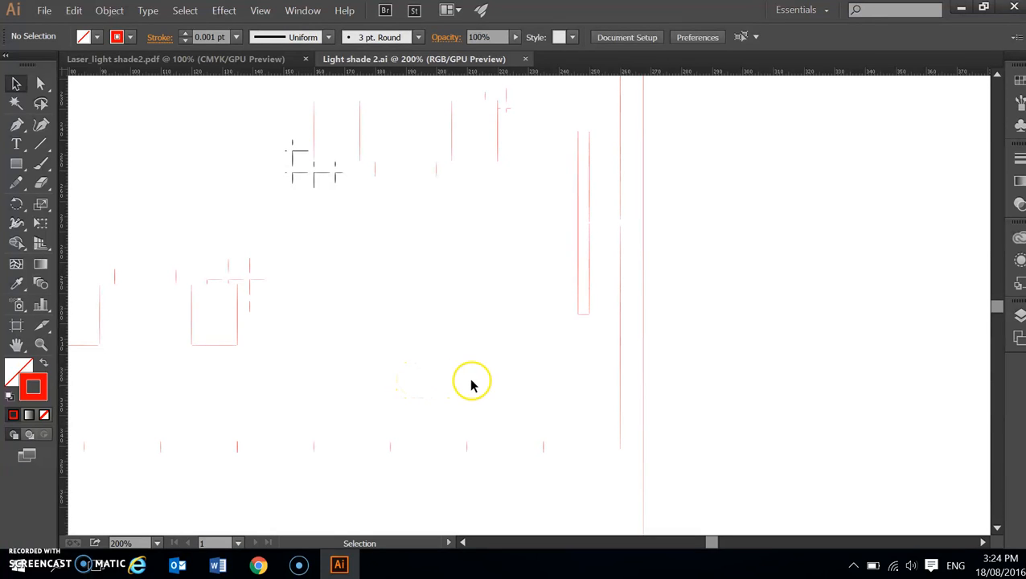
pyautogui.scroll(-1, 707, 397)
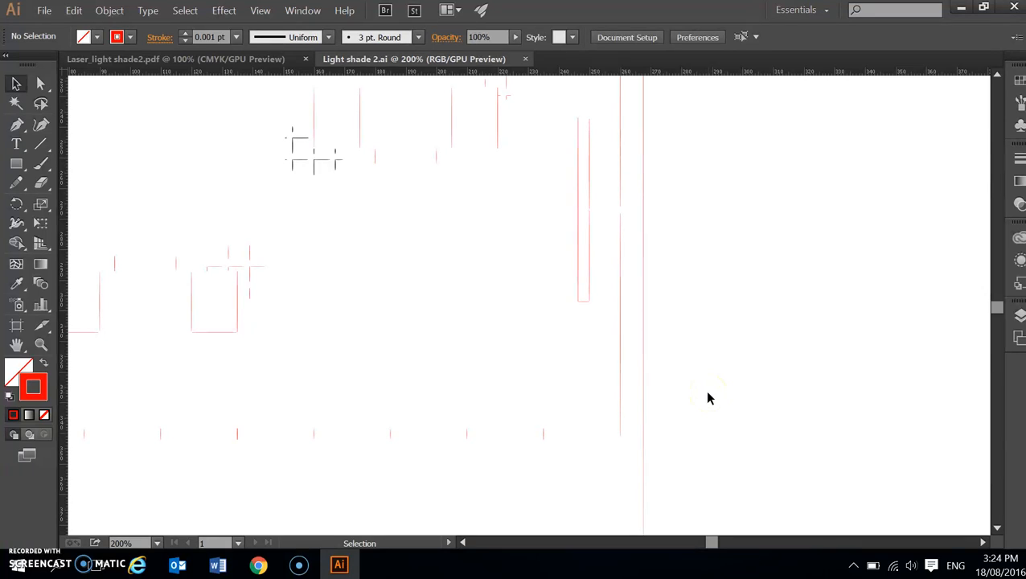
pyautogui.hotkey('ctrl', '-')
pyautogui.hotkey('ctrl', '-')
pyautogui.hotkey('ctrl', '-')
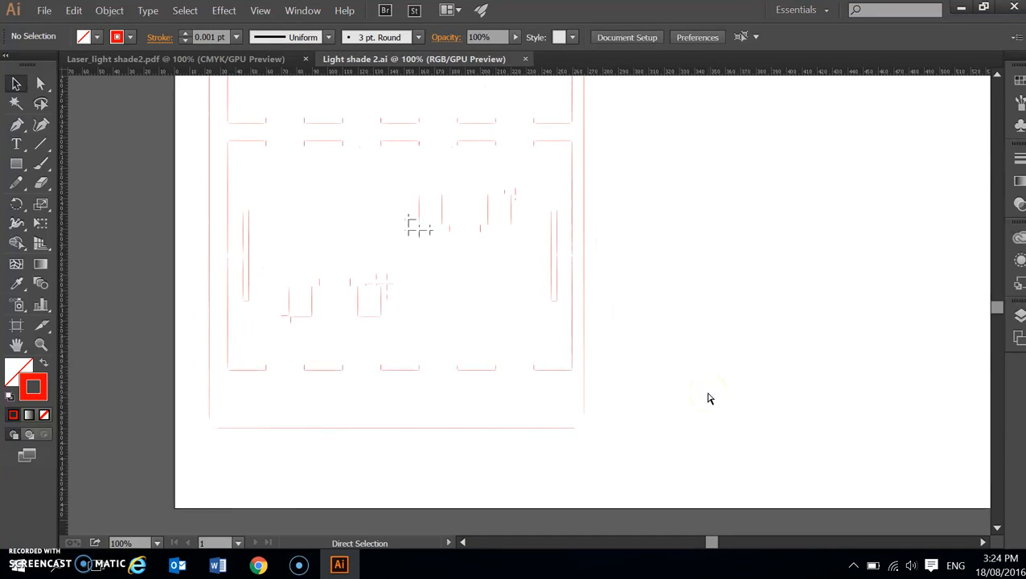
pyautogui.hotkey('ctrl', '-')
pyautogui.hotkey('ctrl', '-')
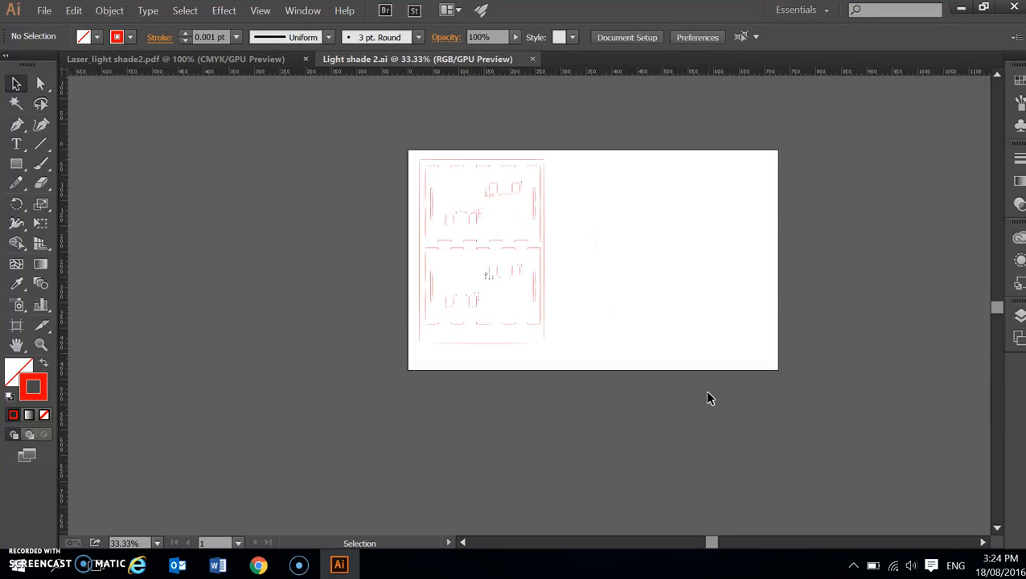
pyautogui.scroll(2, 611, 238)
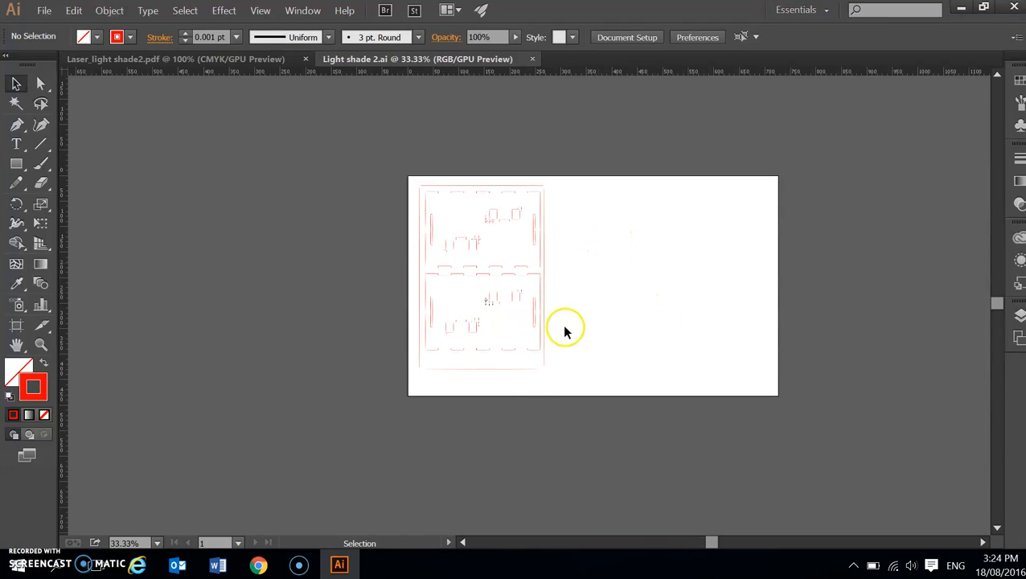